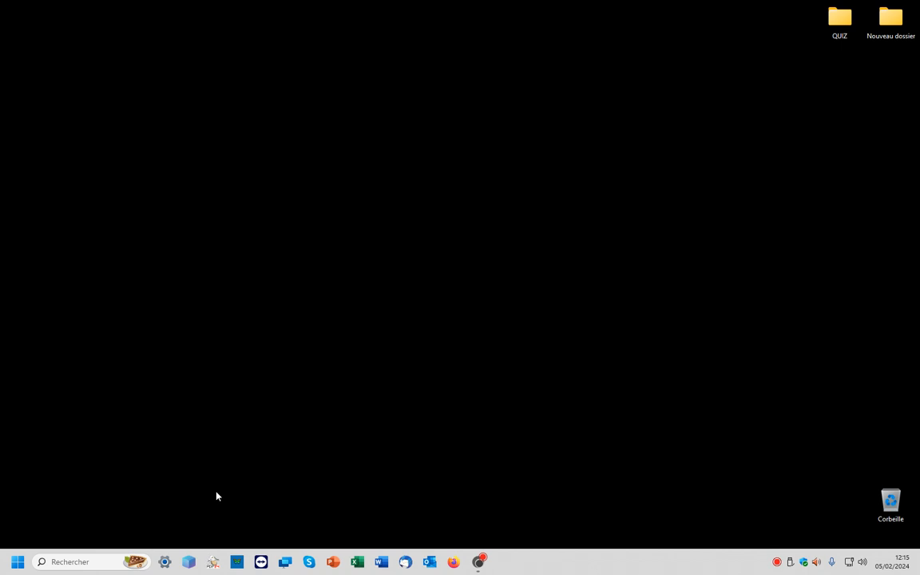
- Browse the Downloads folder in File Explorer, then close the window
key(super+e)
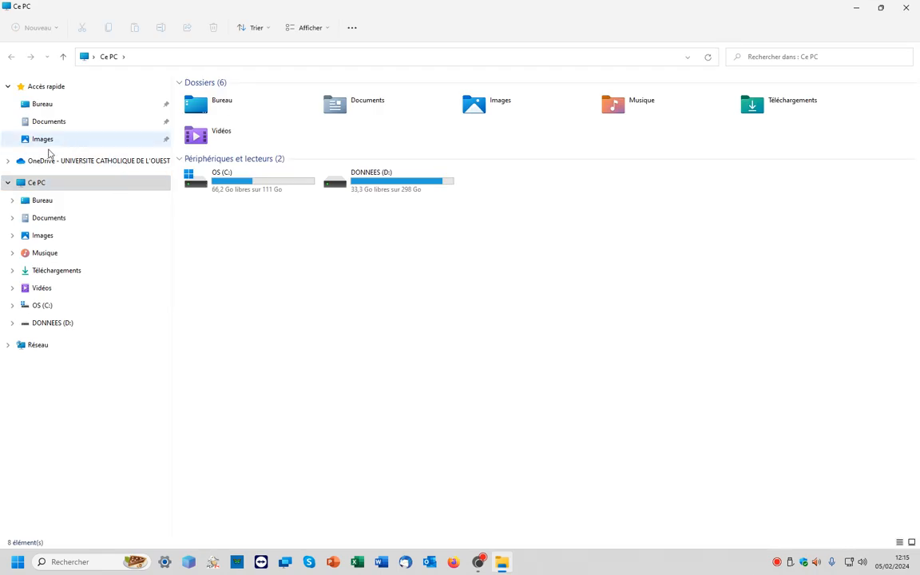
click(57, 274)
click(212, 113)
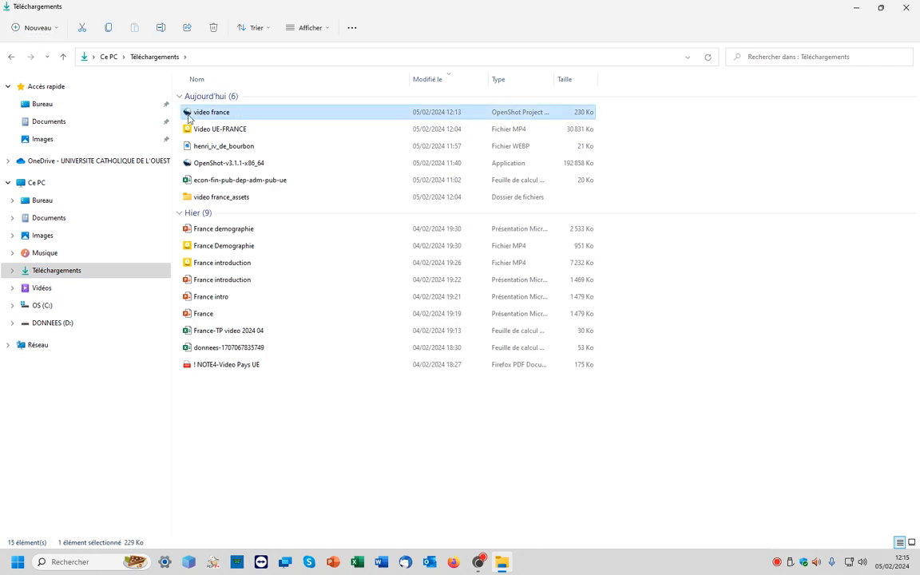
click(212, 161)
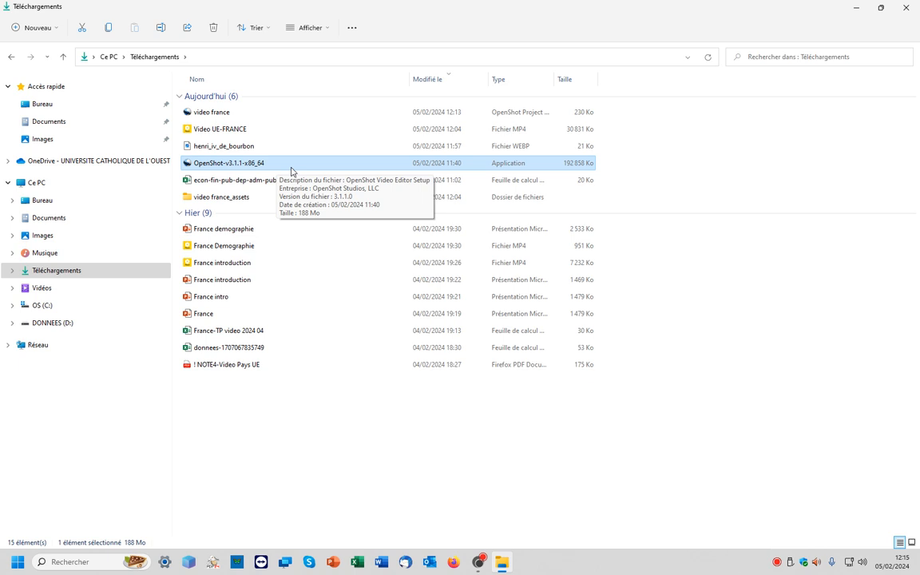
key(alt+F4)
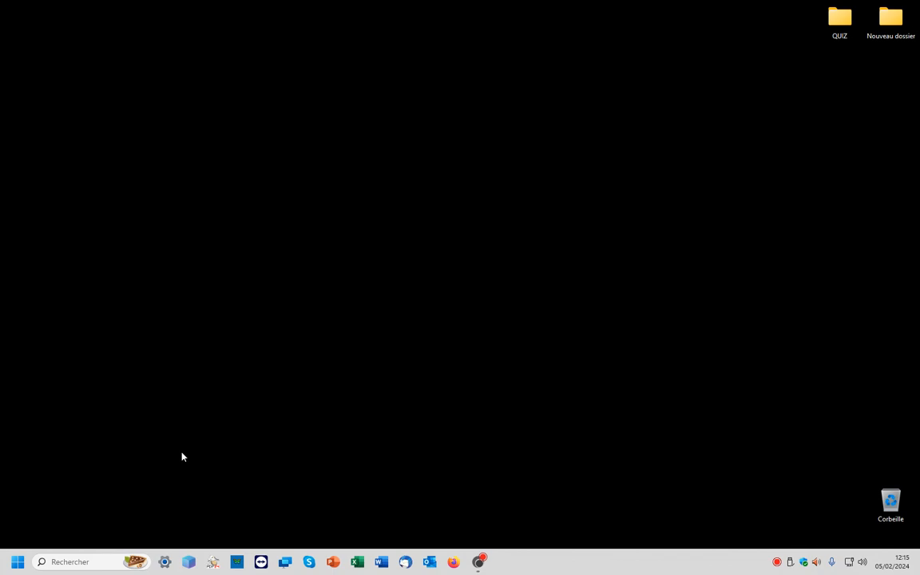
- Launch OpenShot Video Editor from the Start menu's list of all apps under O
click(17, 567)
click(278, 209)
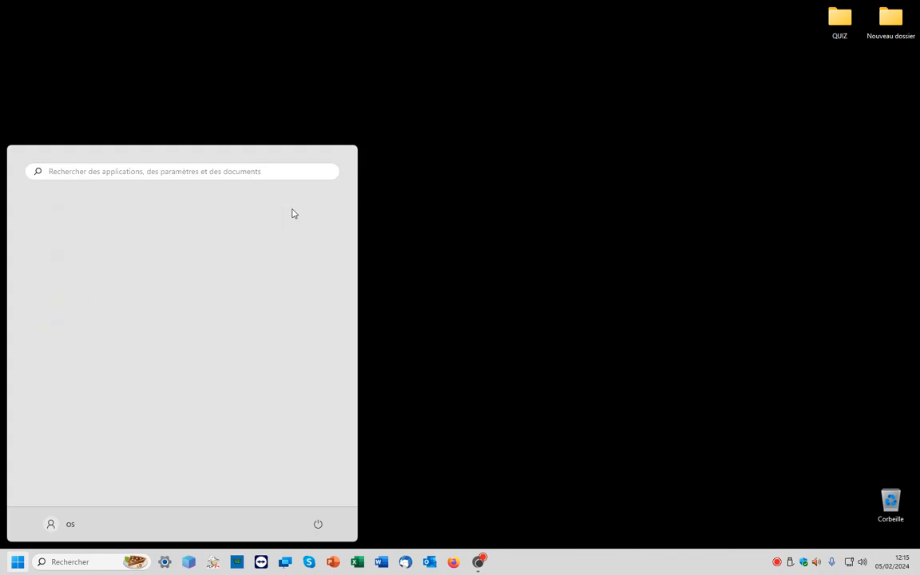
click(59, 237)
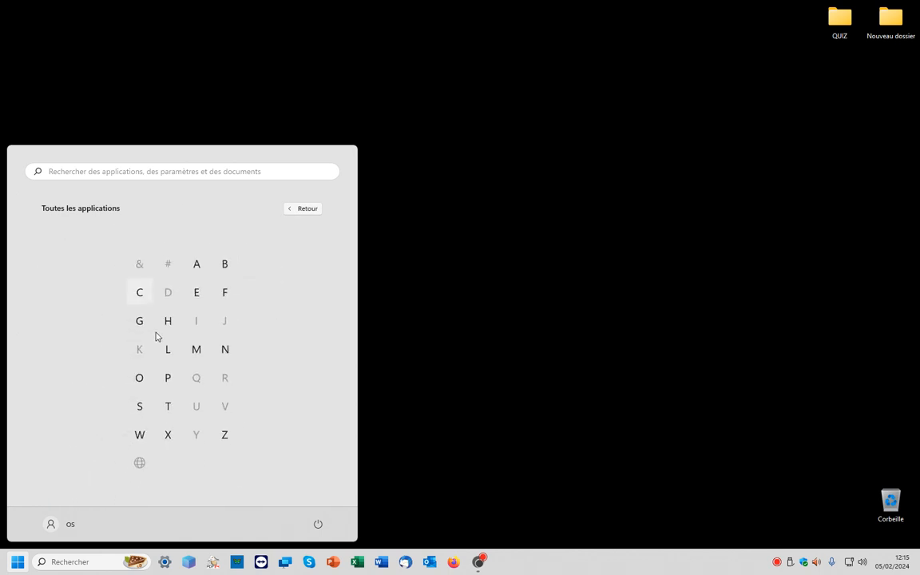
click(141, 381)
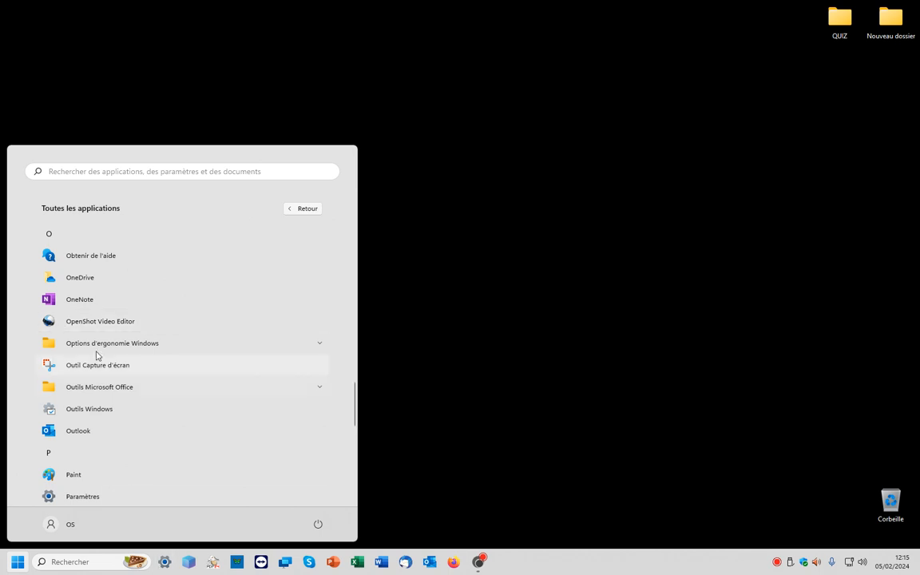
click(137, 324)
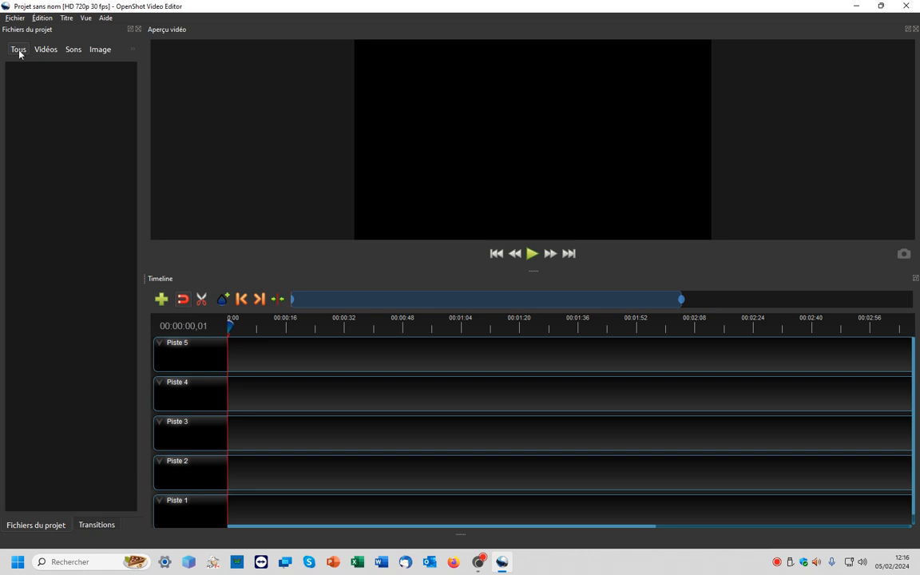
- Import the France Demographie and France introduction MP4 files from Downloads into the project files
click(16, 18)
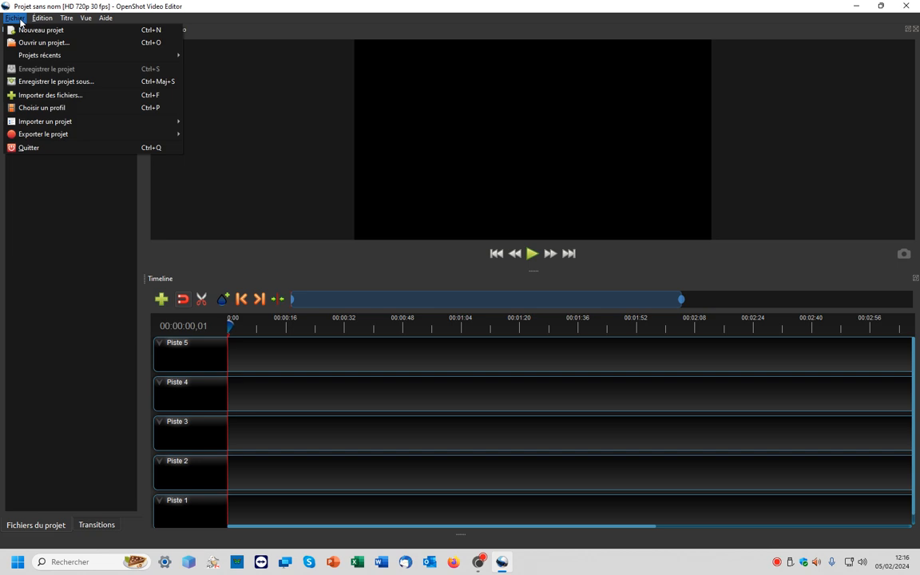
click(46, 96)
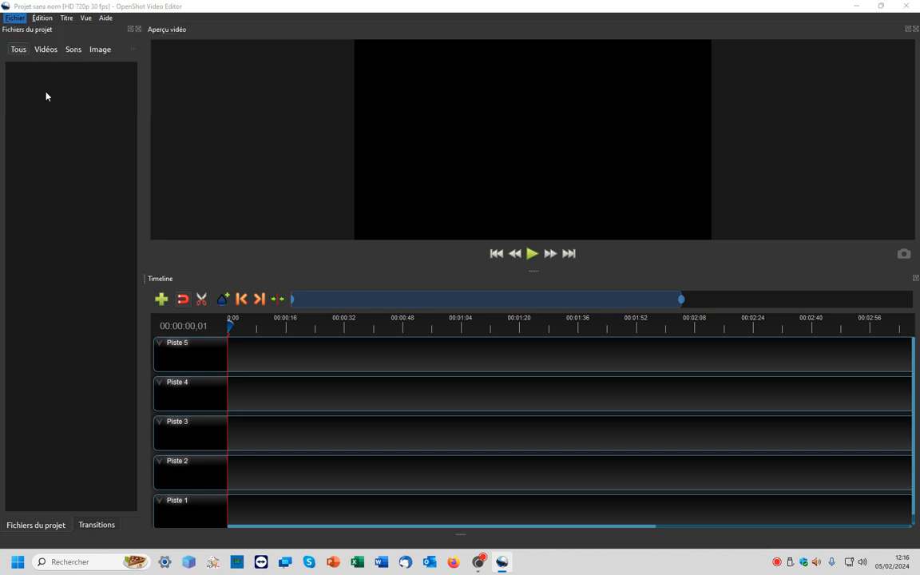
scroll(172, 199, down, 2)
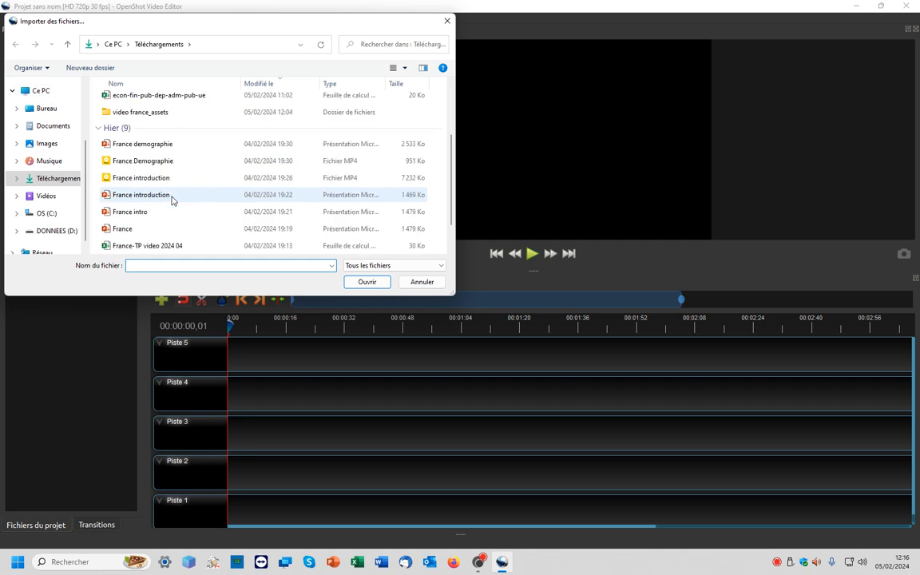
click(119, 160)
click(134, 177)
click(134, 164)
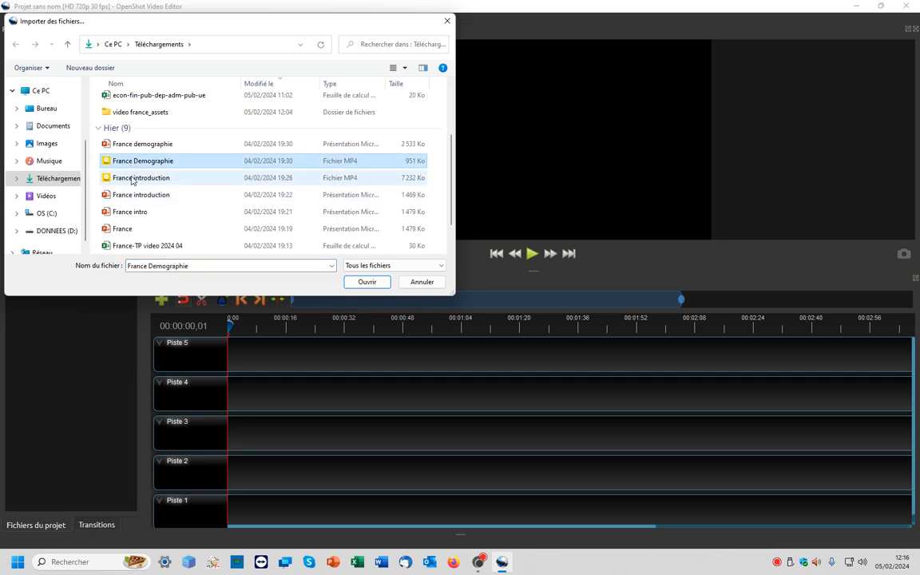
click(133, 179)
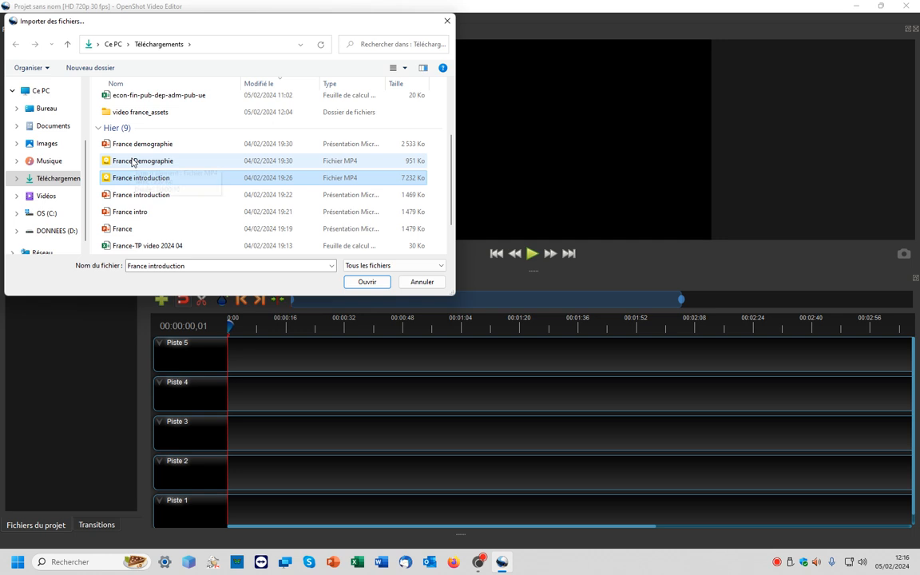
click(133, 163)
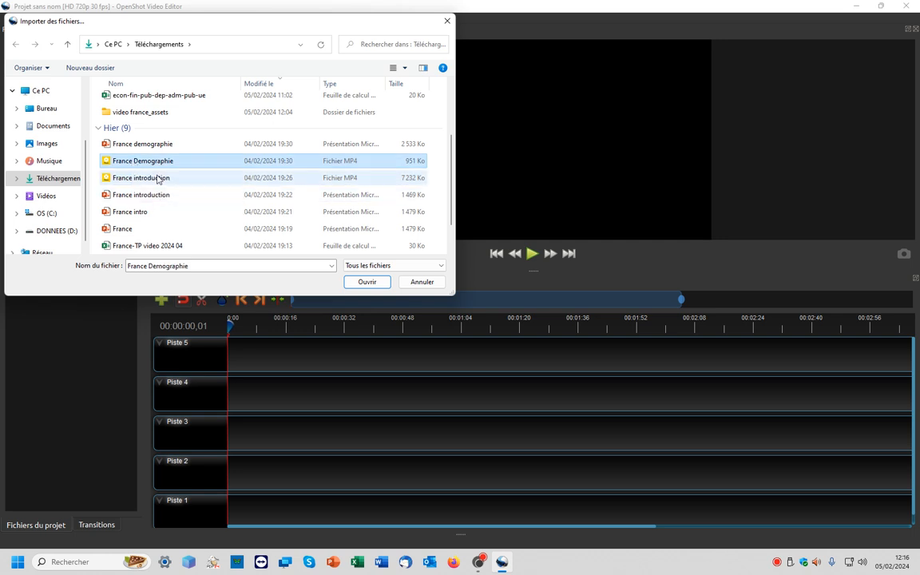
ctrl+click(152, 178)
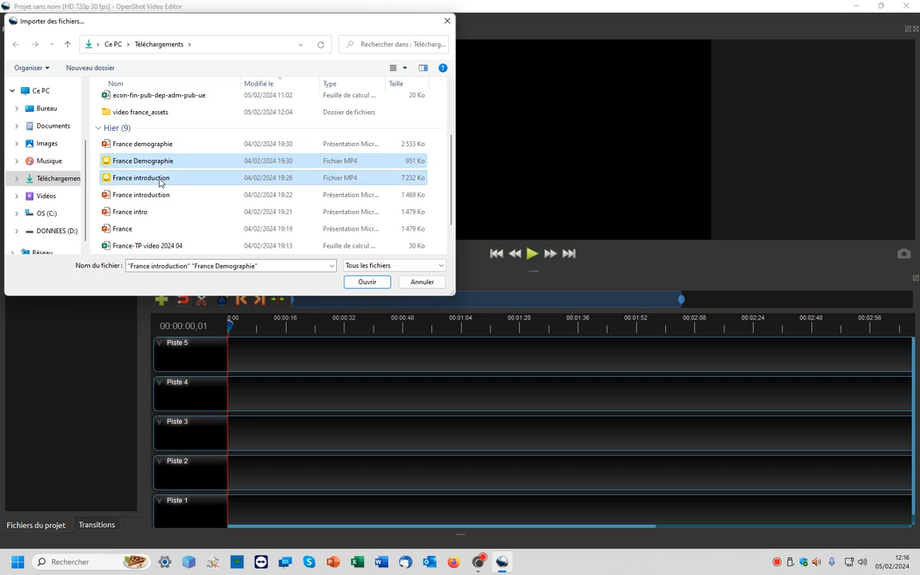
click(356, 282)
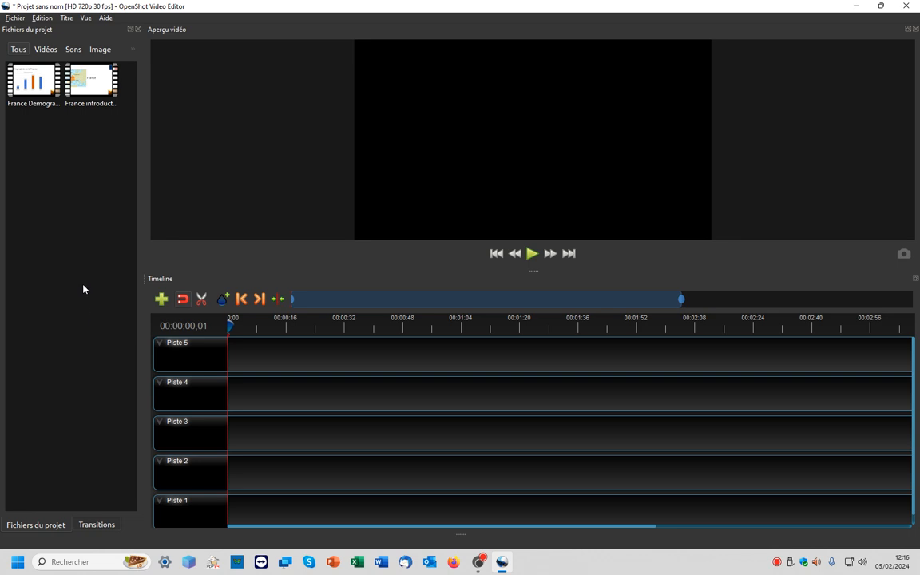
- Save the project as video france in Downloads, replacing the existing file
click(14, 18)
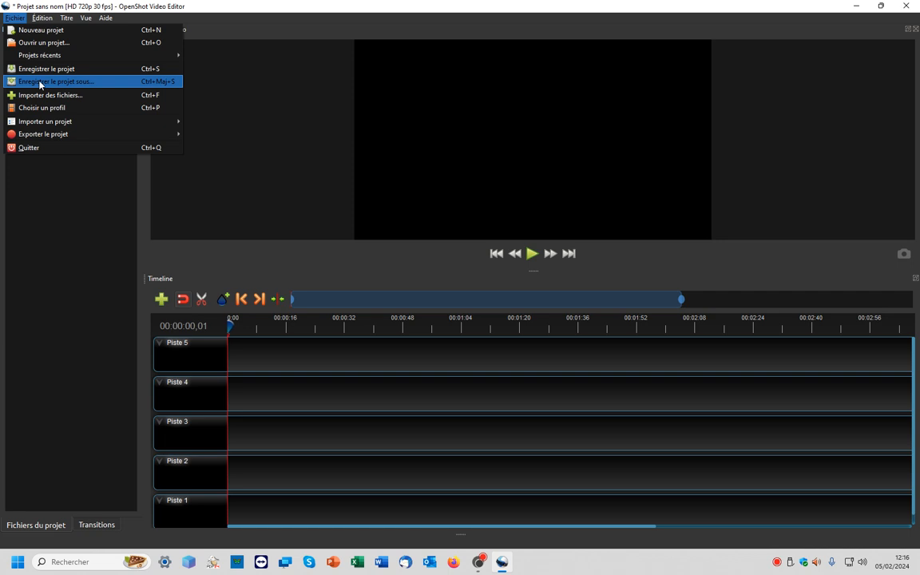
click(94, 80)
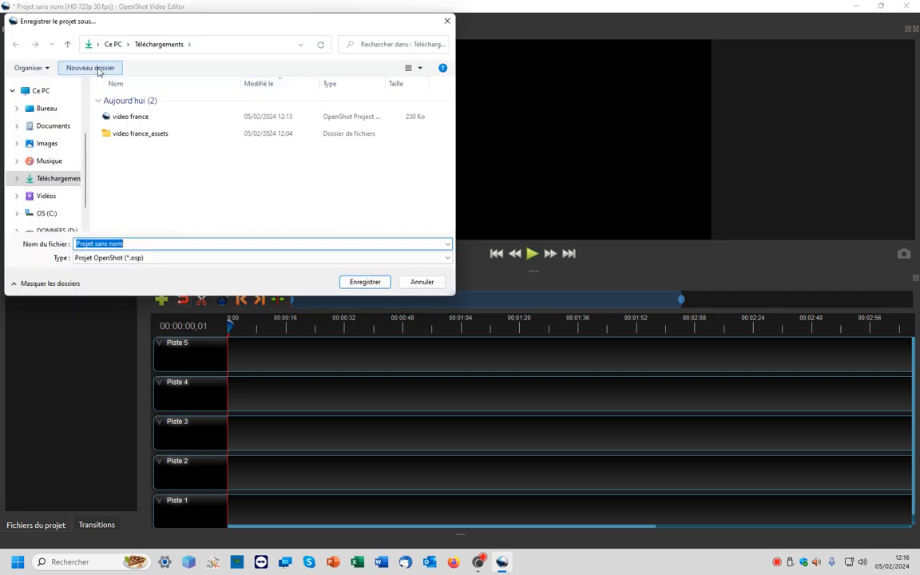
click(128, 117)
click(364, 283)
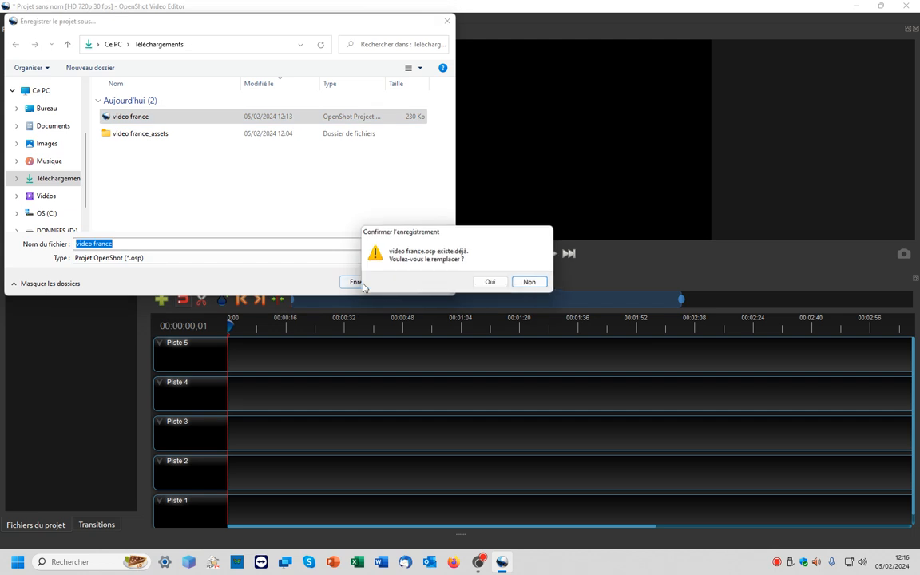
click(493, 282)
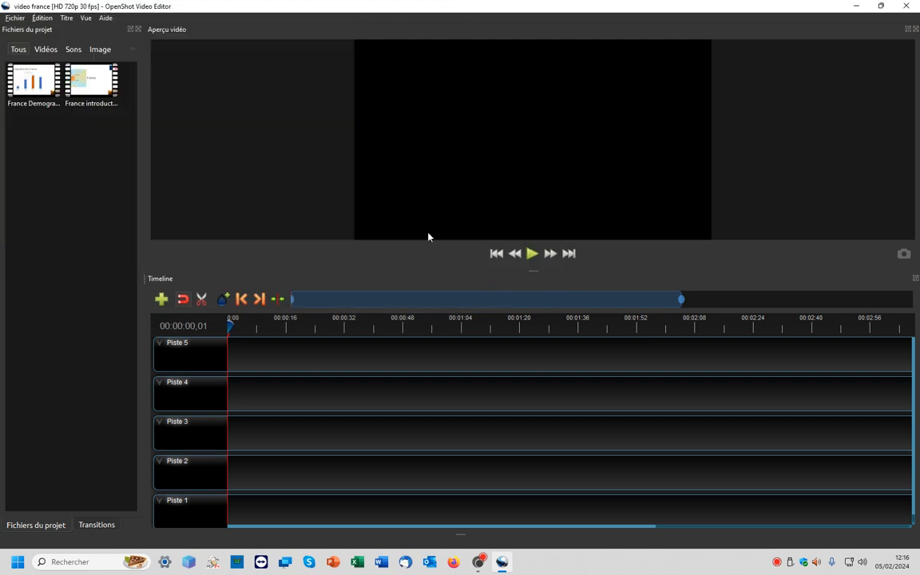
- Place the France introduction clip at the start of Piste 1 and play the preview
click(90, 83)
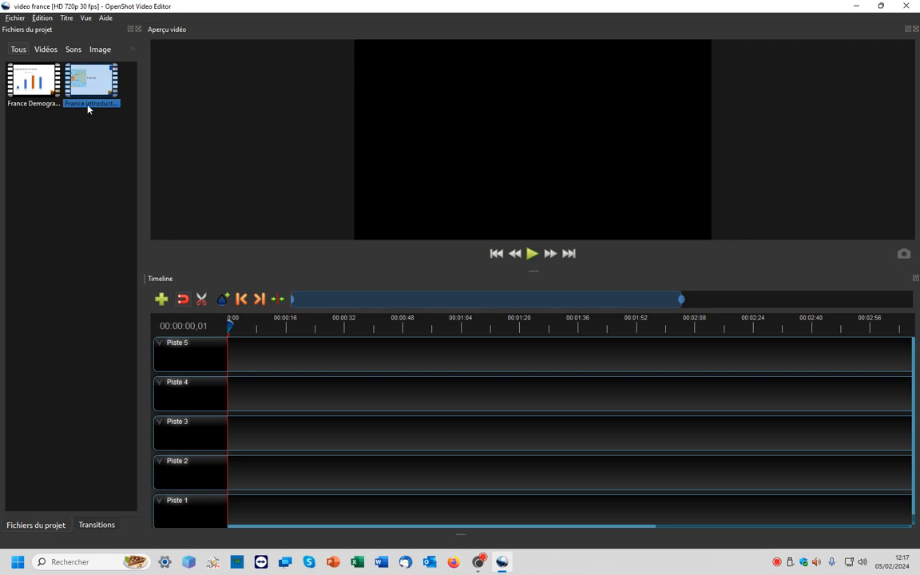
drag(102, 104, 231, 500)
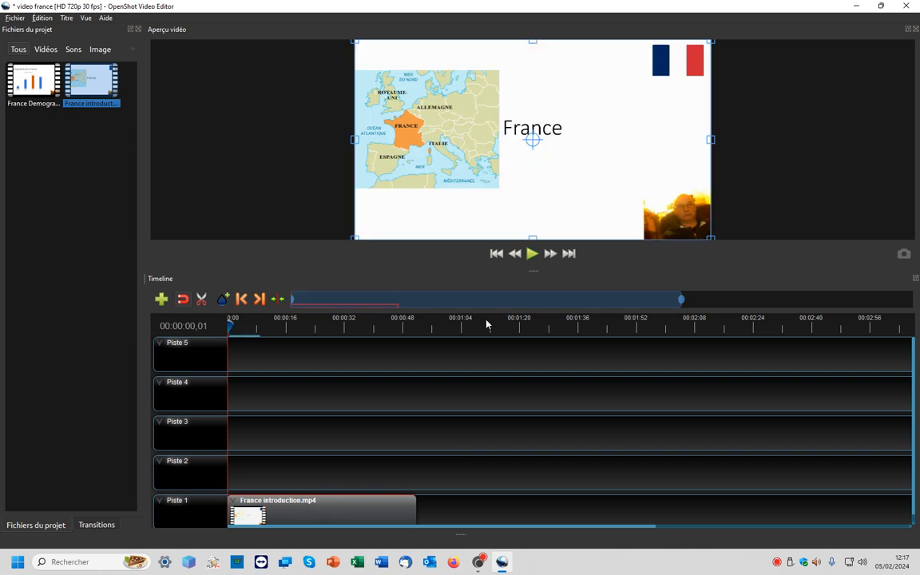
click(533, 254)
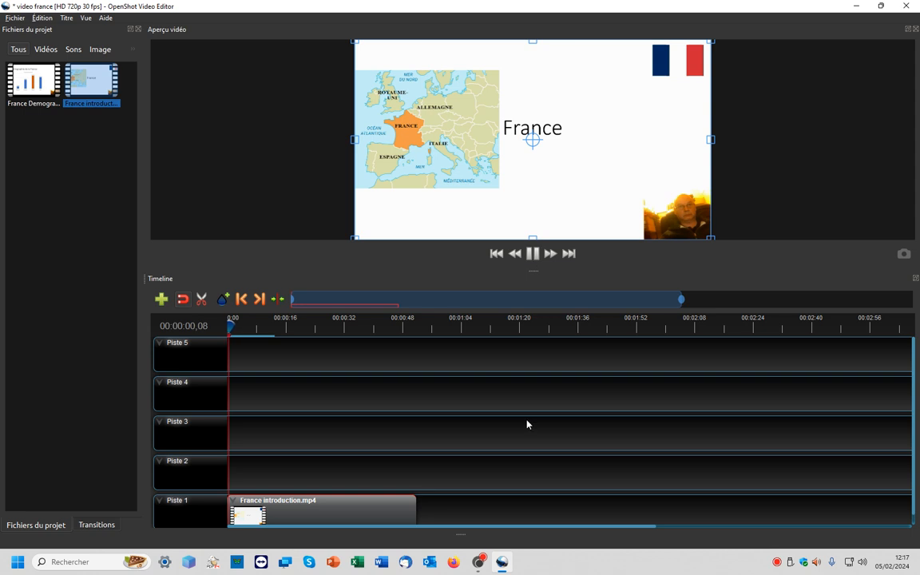
mouse_move(478, 561)
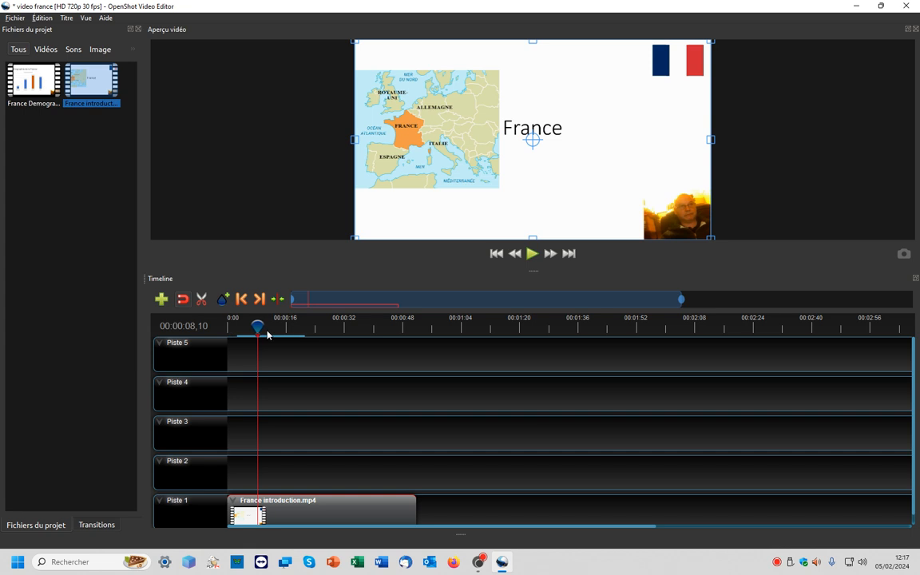
- Add the France Demographie clip to Piste 1 after the introduction and shift it right, leaving a short gap
drag(33, 80, 417, 501)
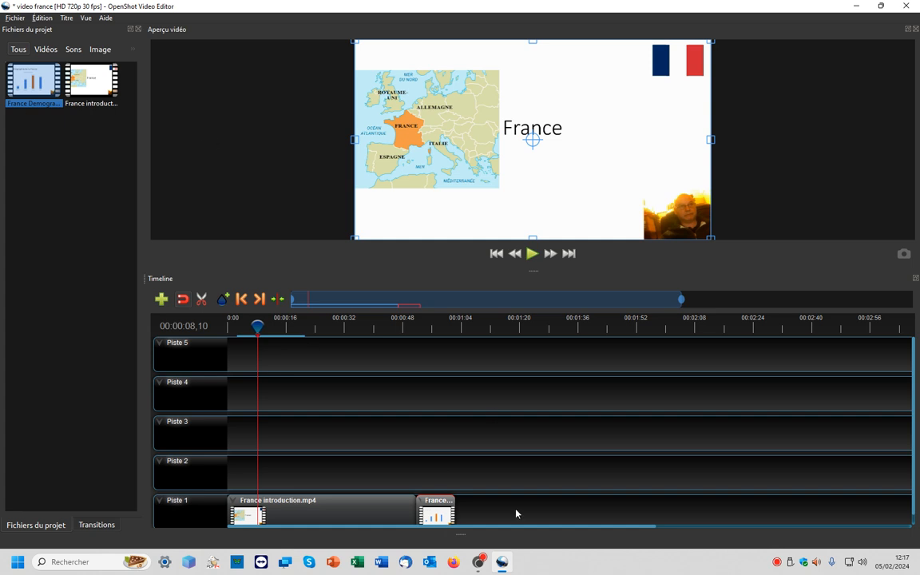
scroll(497, 475, down, 1)
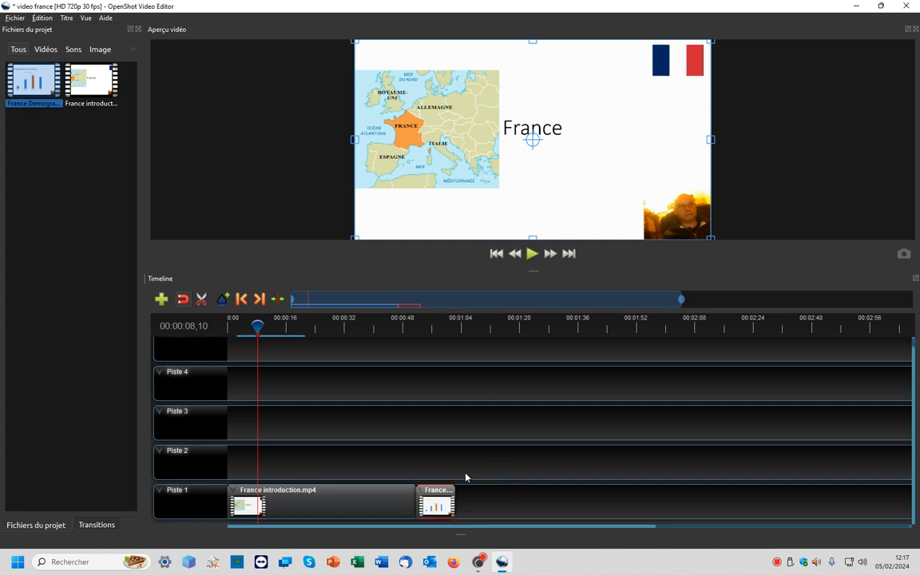
scroll(460, 477, up, 3)
drag(368, 527, 266, 528)
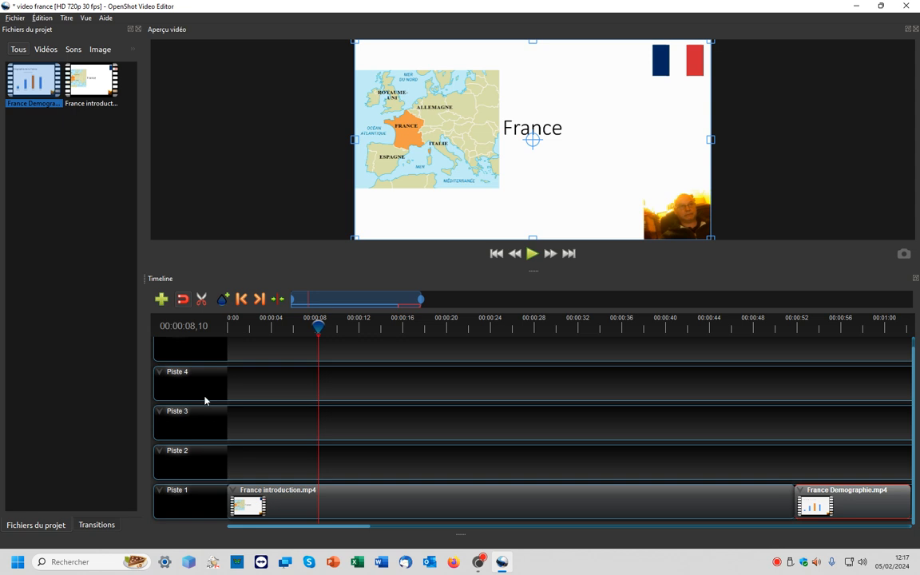
ctrl+scroll(408, 404, down, 2)
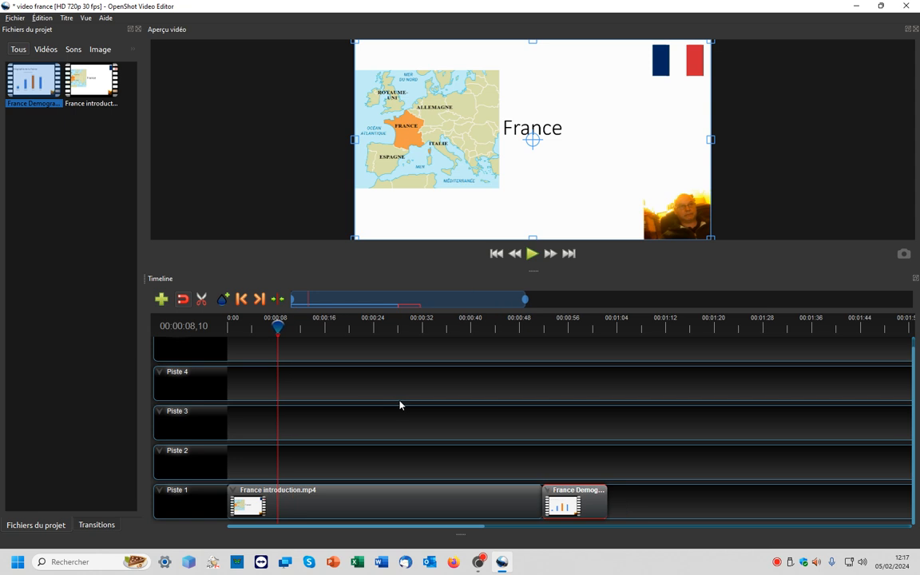
drag(577, 503, 614, 503)
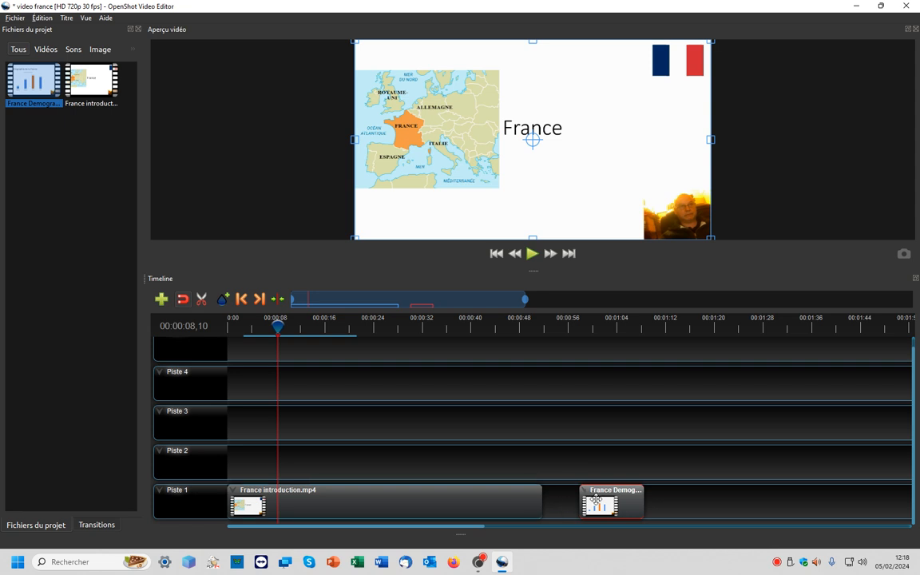
mouse_move(596, 499)
mouse_down()
mouse_move(527, 501)
mouse_move(606, 504)
mouse_up()
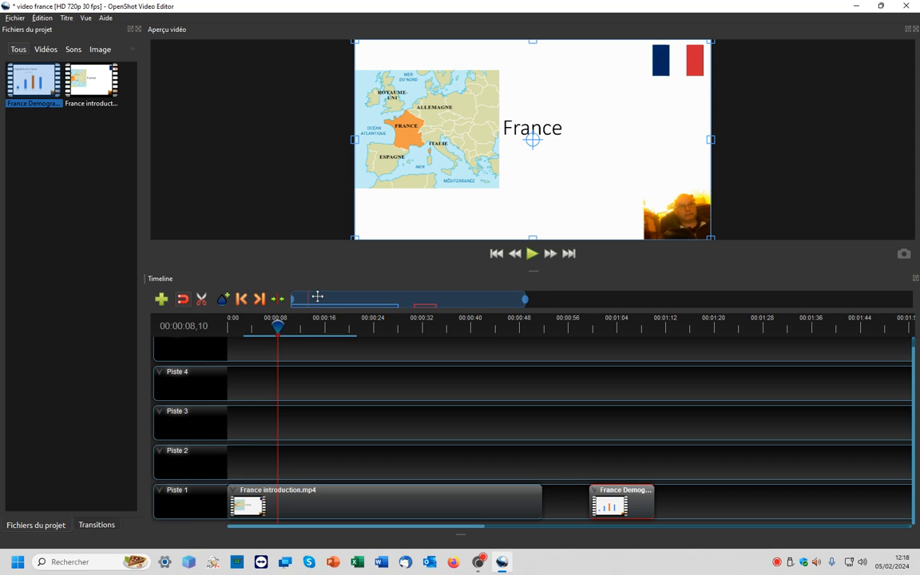
- Open the new title dialog and choose the Standard 1 template
click(66, 17)
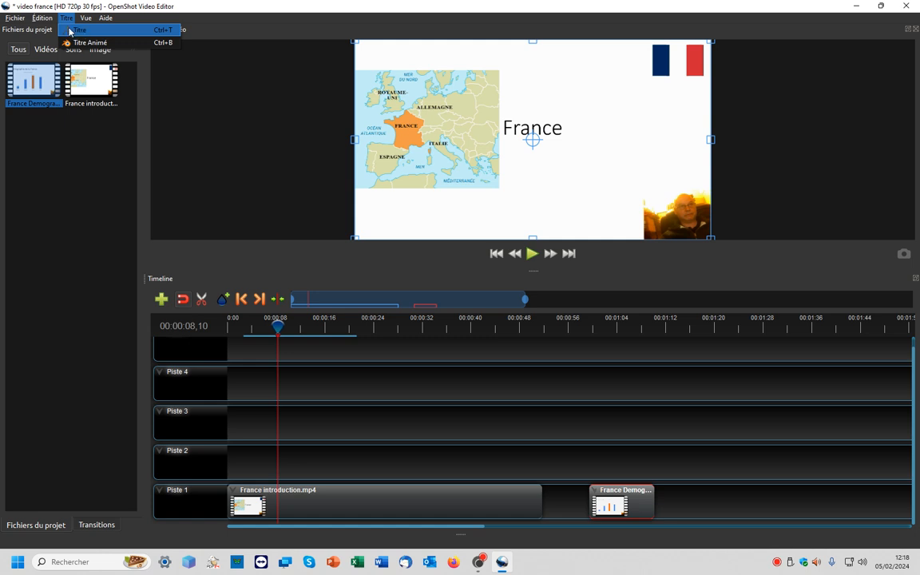
click(70, 30)
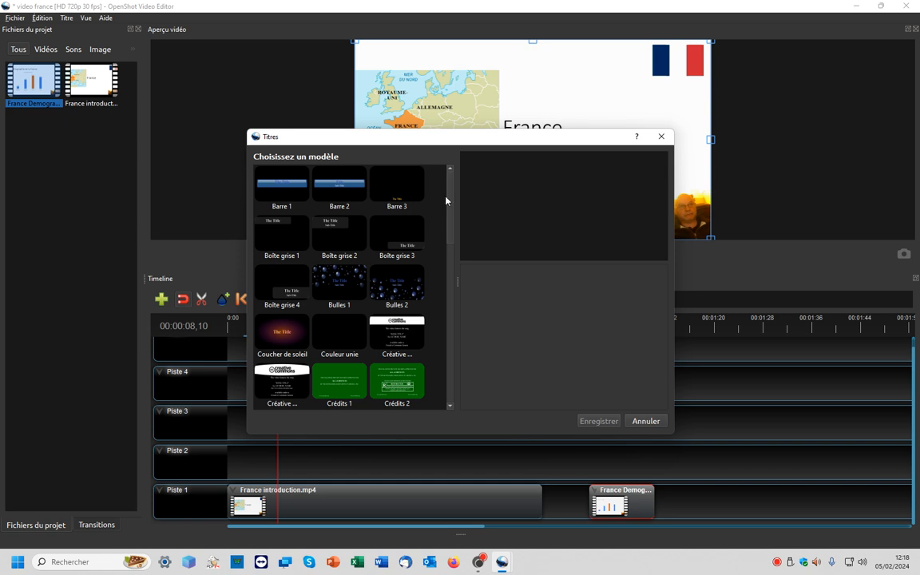
drag(450, 203, 444, 373)
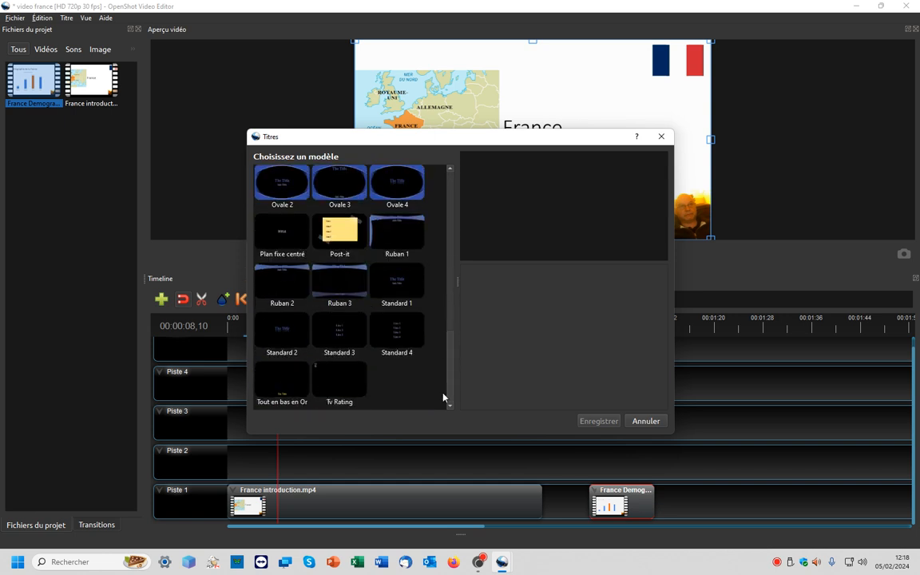
click(400, 283)
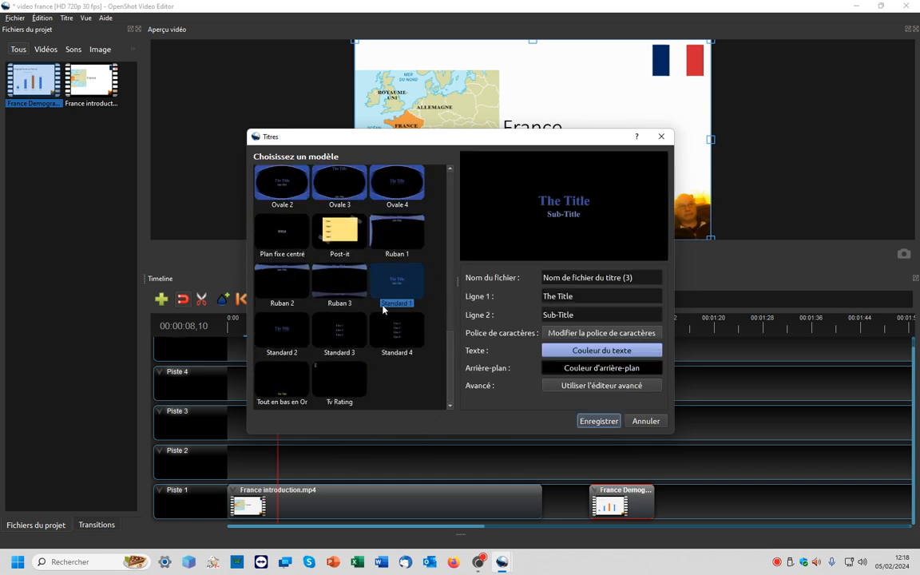
click(397, 238)
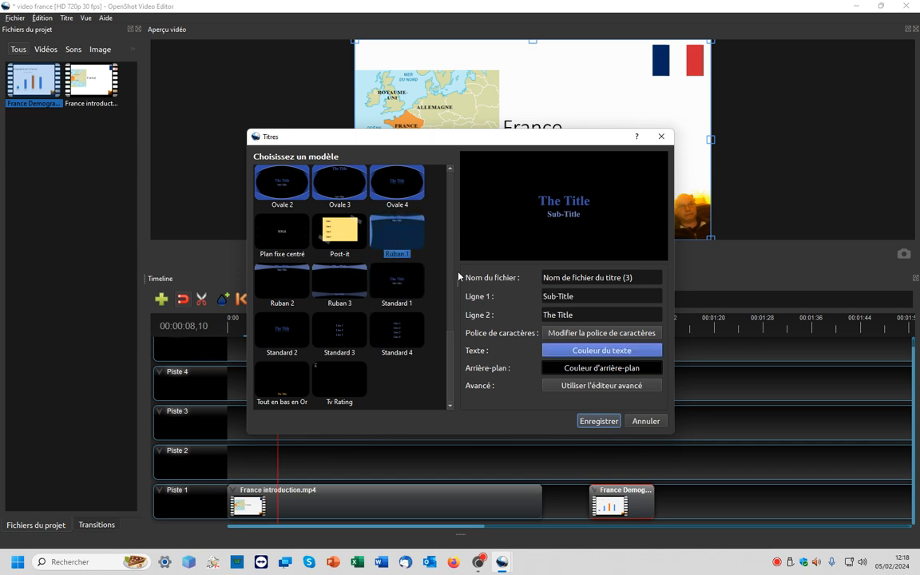
click(399, 287)
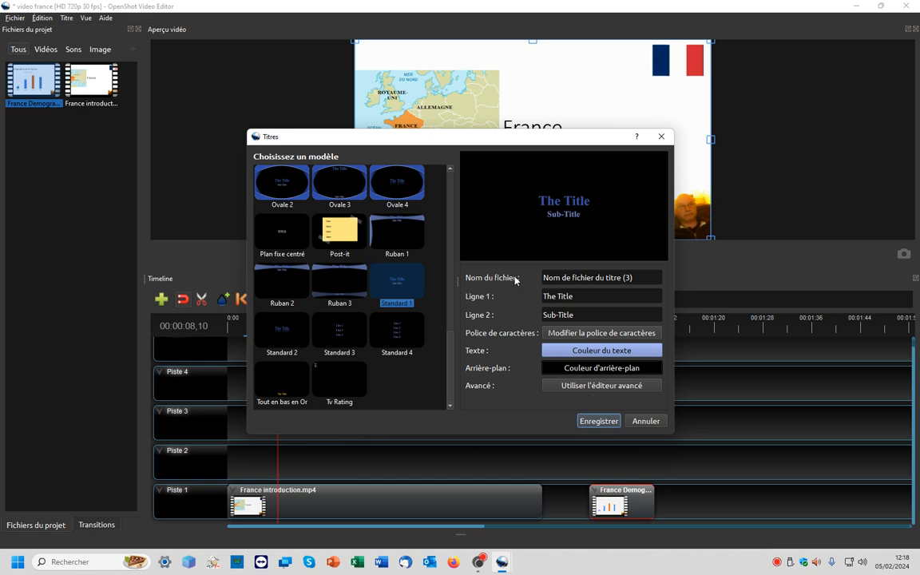
- Replace the title's first line with "France : Démographie"
drag(583, 296, 433, 317)
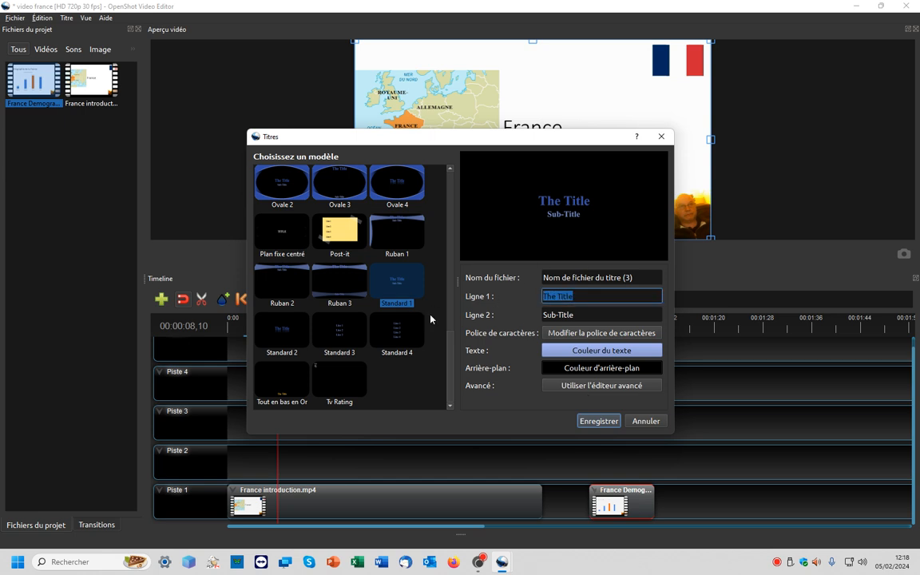
text(France :)
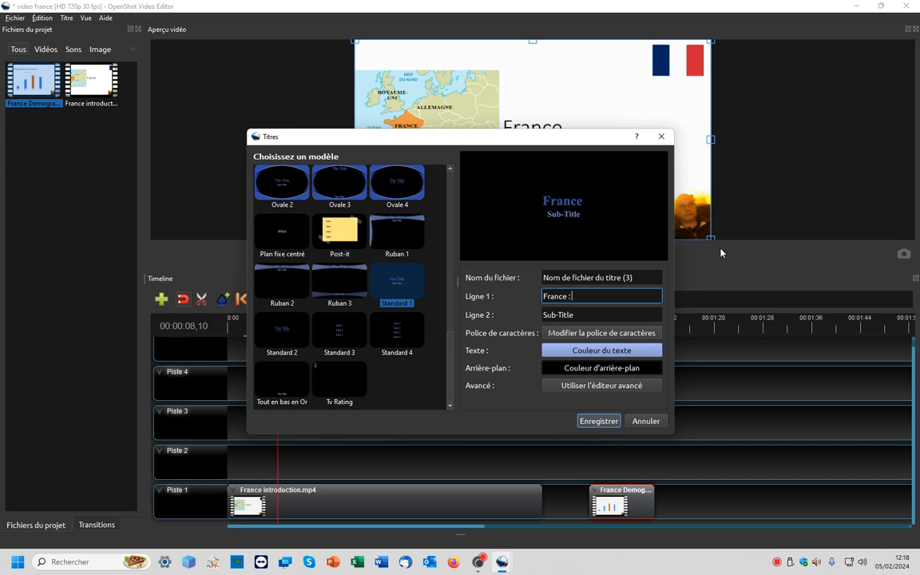
text( Démo)
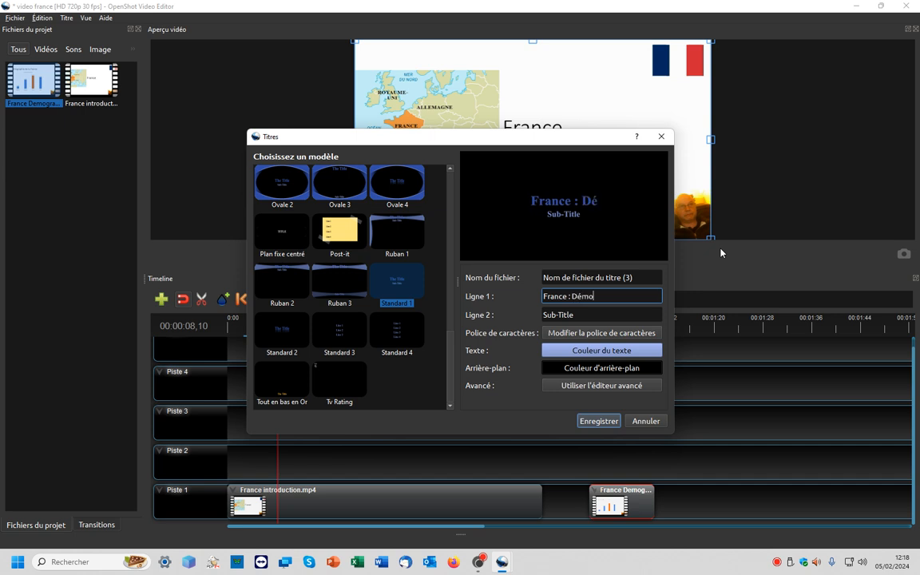
text(graphie)
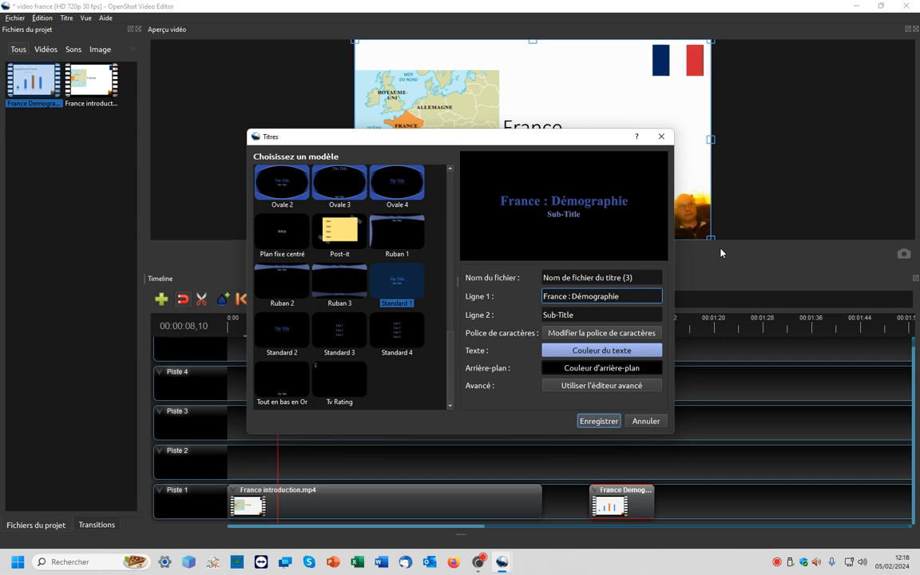
- Clear the subtitle line and set the title text colour to white #ffffff
click(604, 315)
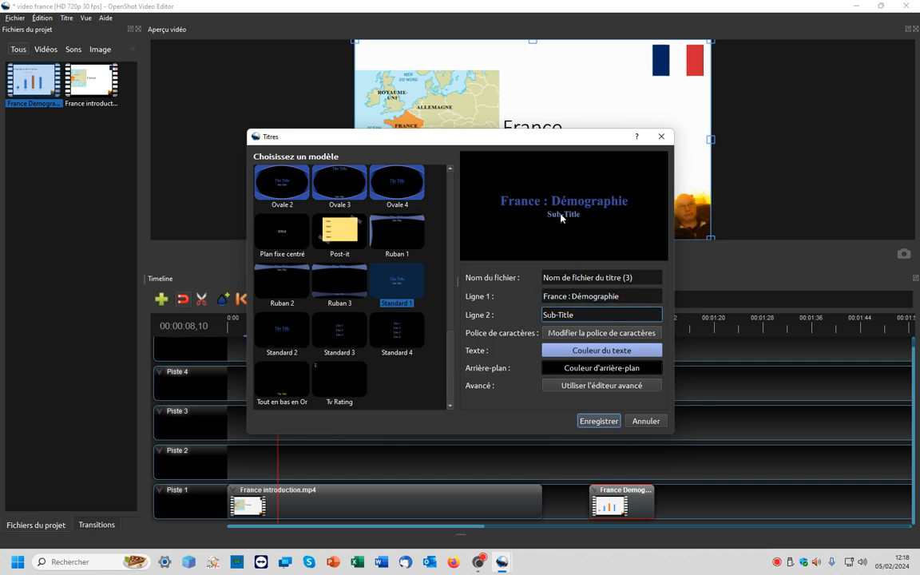
drag(587, 315, 493, 303)
key(BackSpace)
click(603, 351)
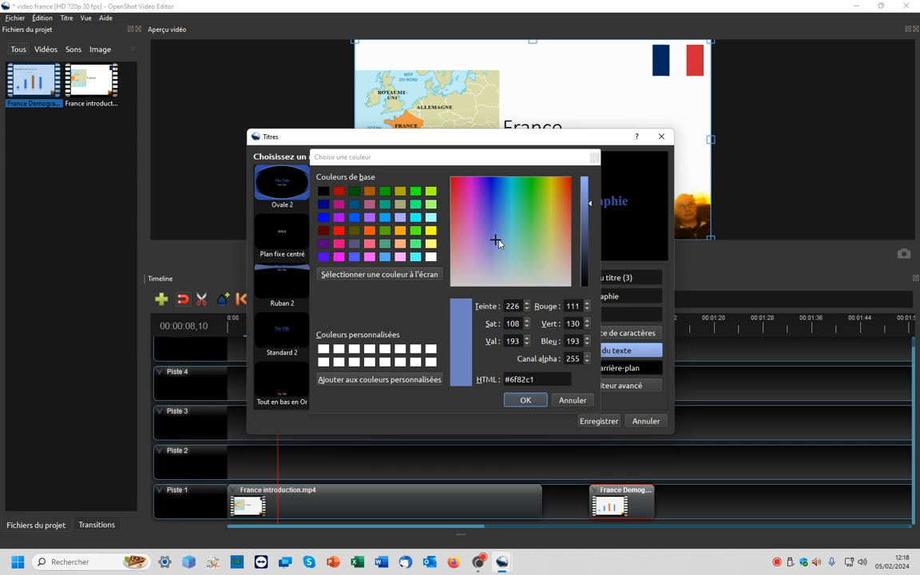
drag(496, 241, 438, 299)
click(339, 349)
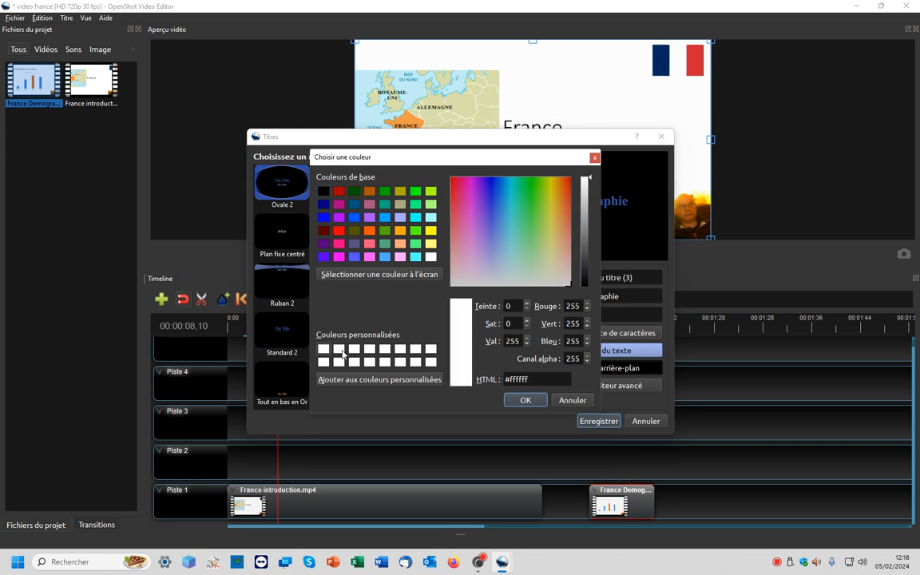
click(527, 402)
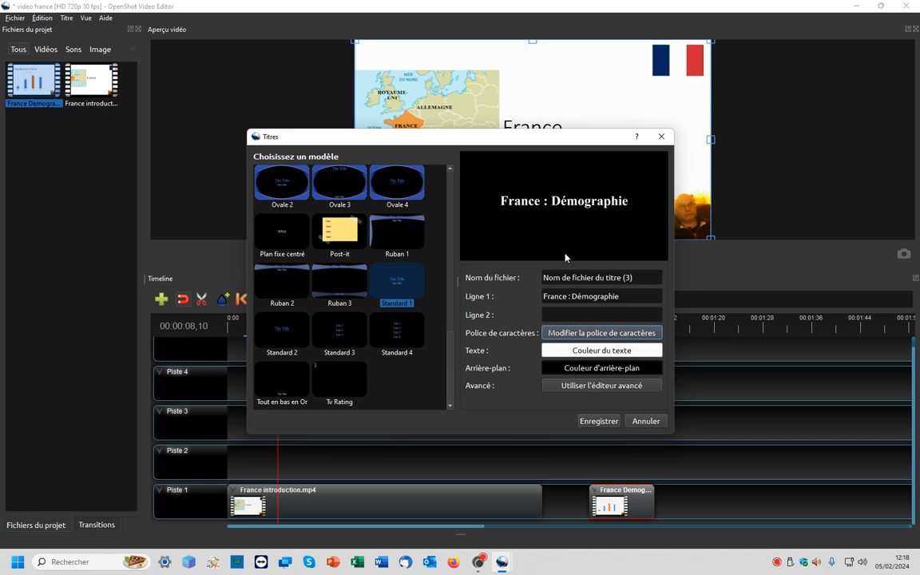
- Change the title font to Arial
click(604, 334)
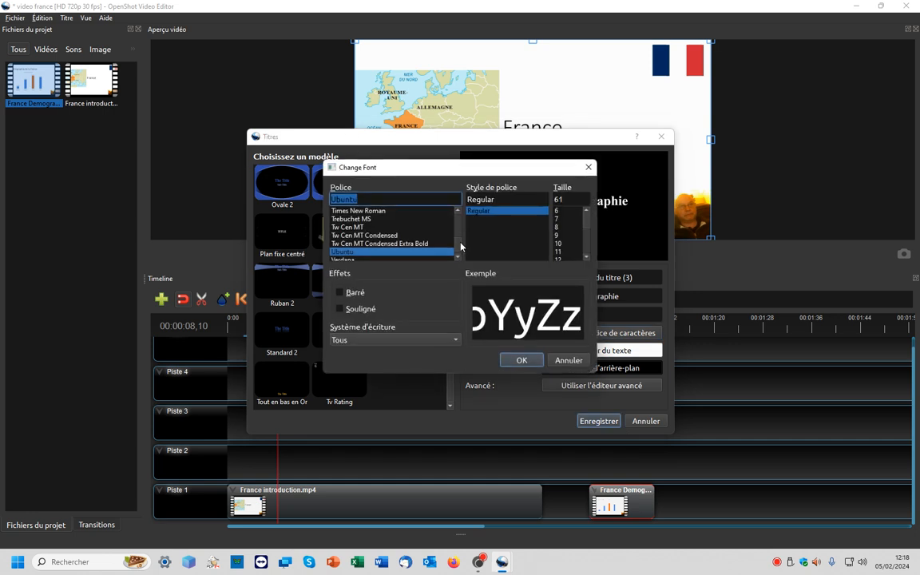
drag(461, 246, 461, 219)
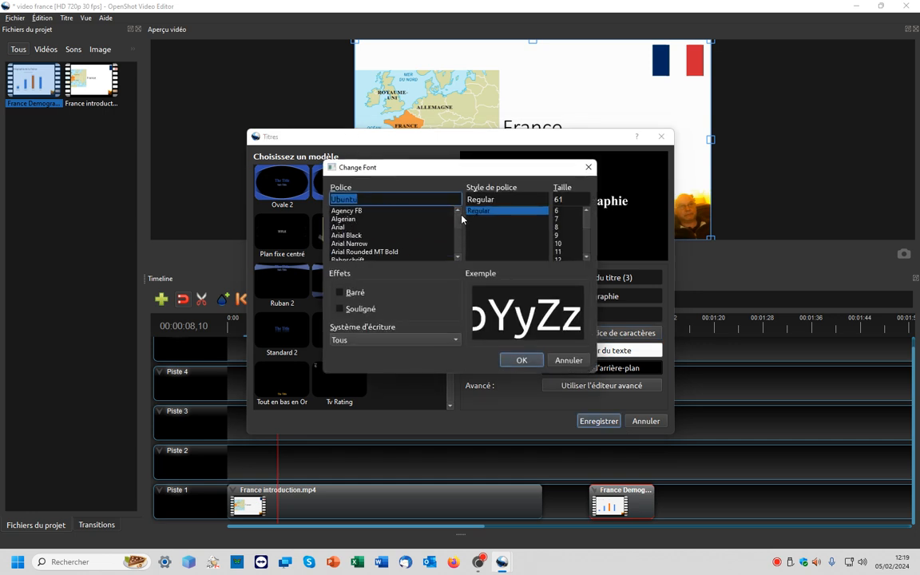
click(336, 230)
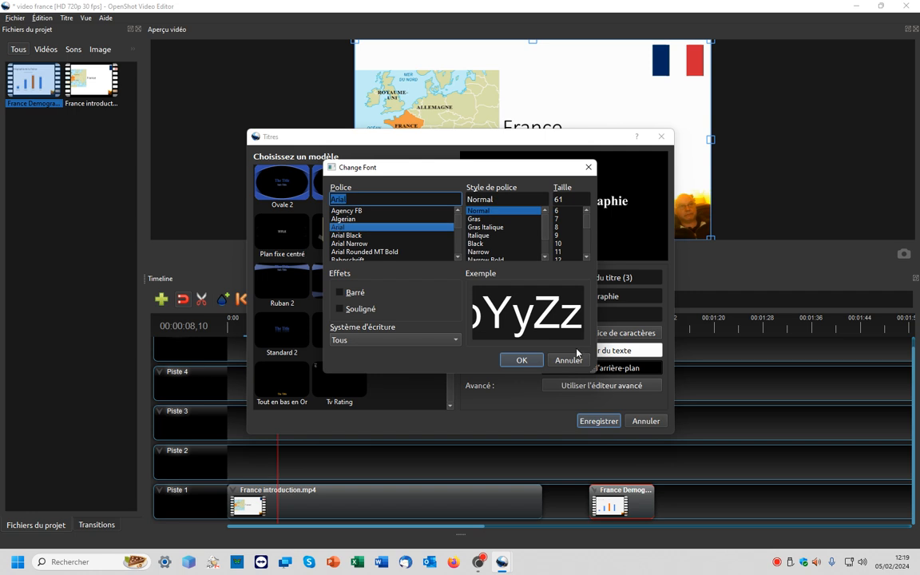
click(587, 257)
click(587, 256)
click(587, 256)
click(587, 256)
click(587, 257)
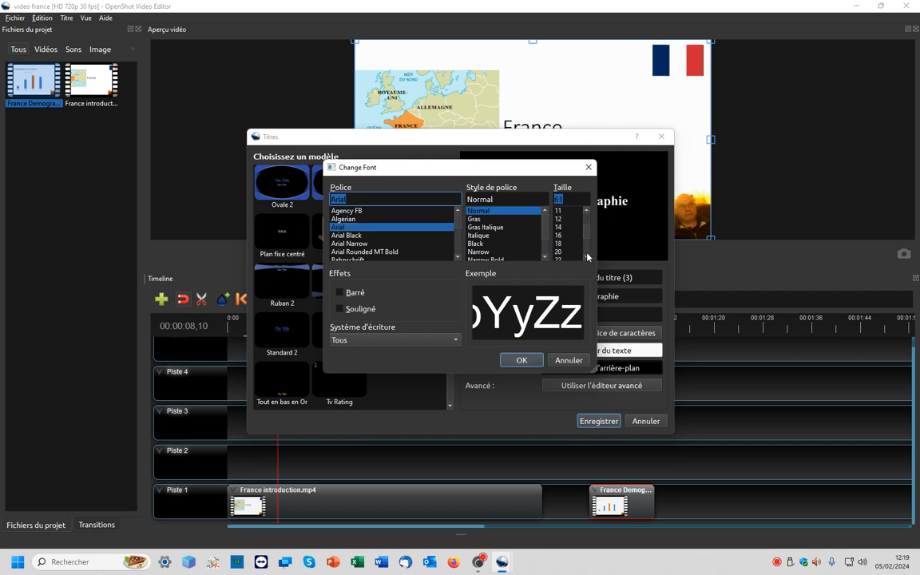
click(559, 251)
click(521, 360)
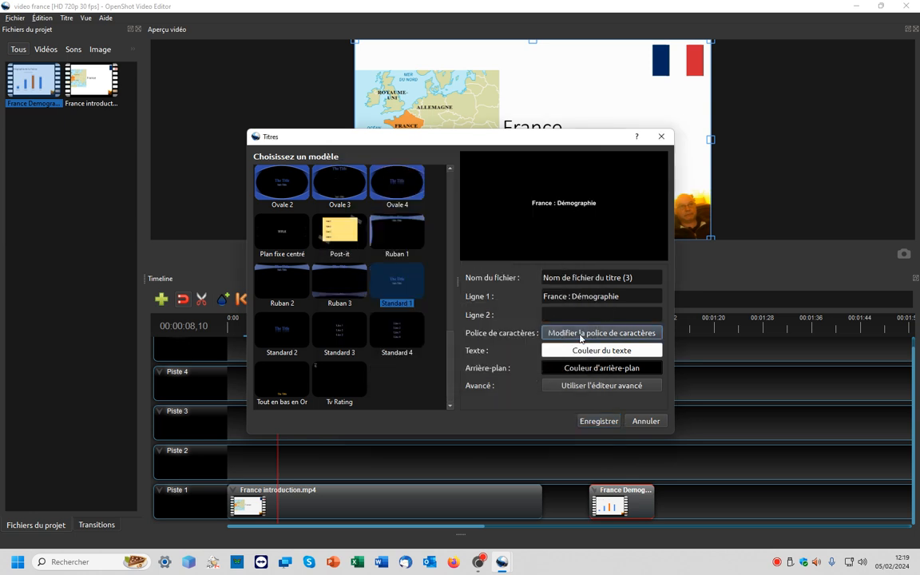
- Set the title font size to 72 and save the title
click(581, 335)
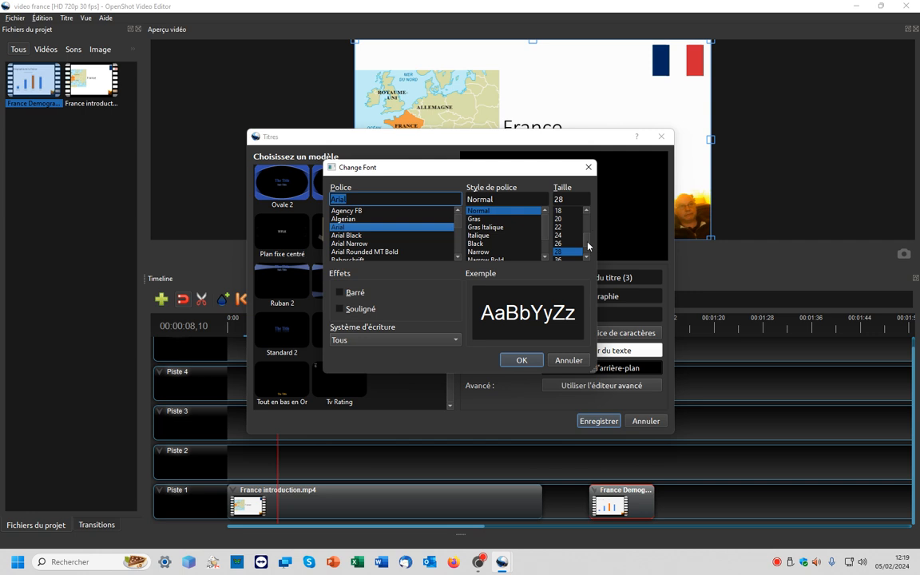
scroll(588, 247, down, 1)
click(560, 243)
click(521, 360)
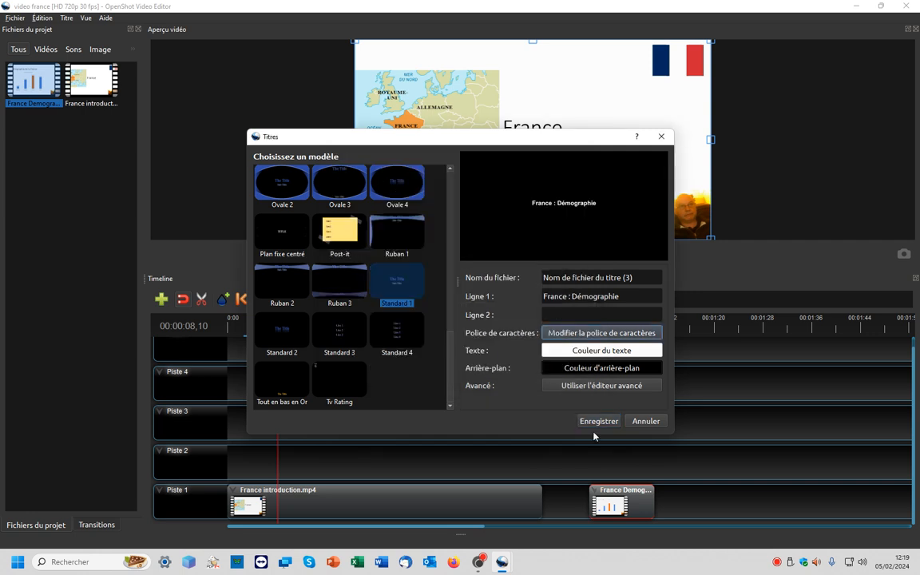
click(601, 335)
click(567, 258)
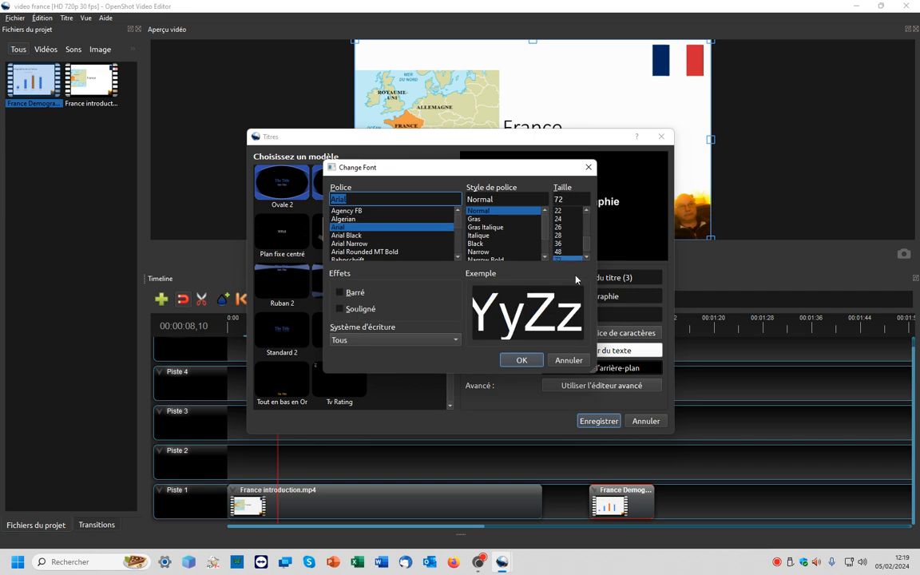
click(521, 360)
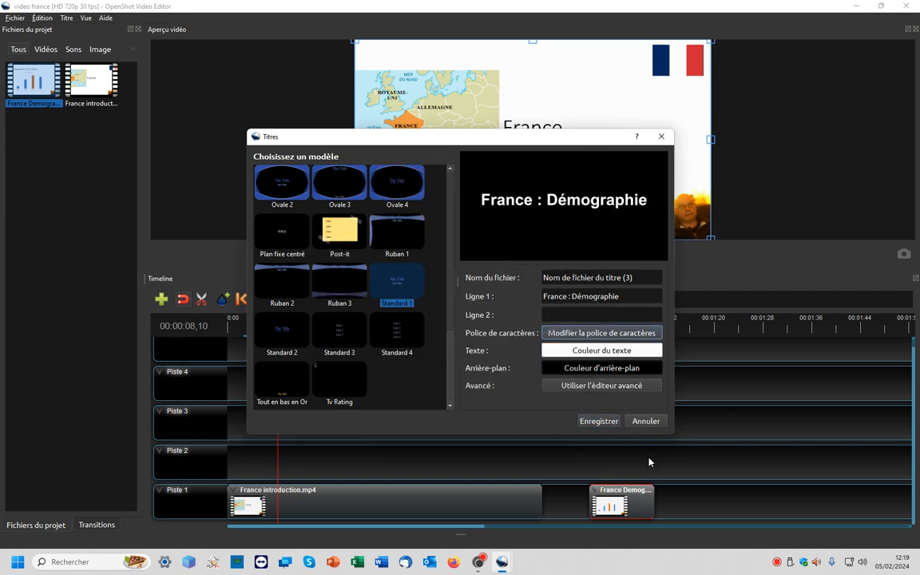
click(601, 421)
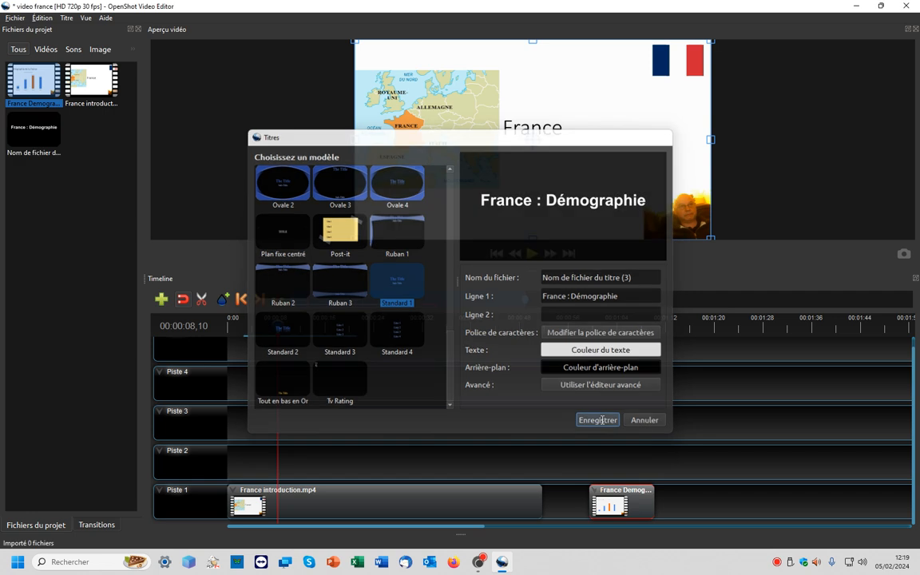
- Place the France : Démographie title in the gap on Piste 1 between the introduction and demographics clips
click(27, 138)
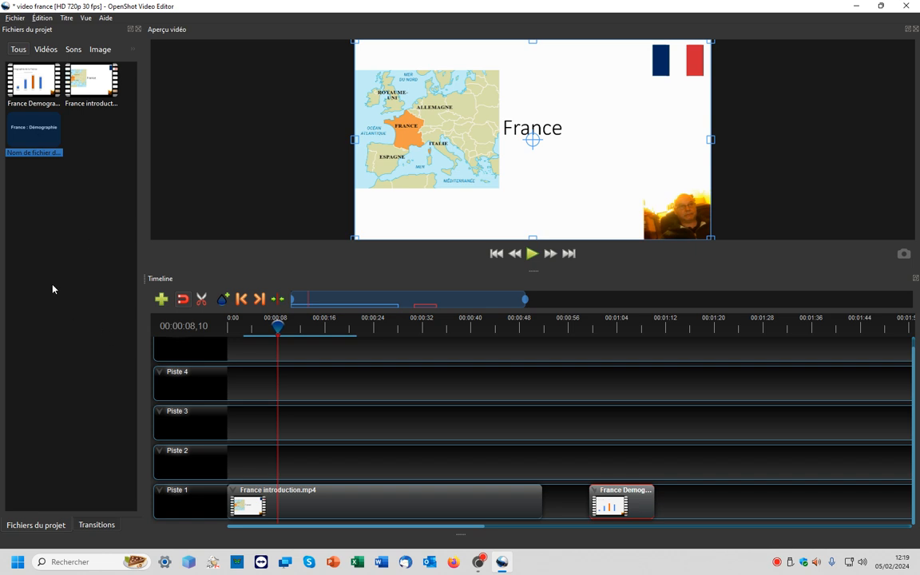
drag(37, 137, 589, 464)
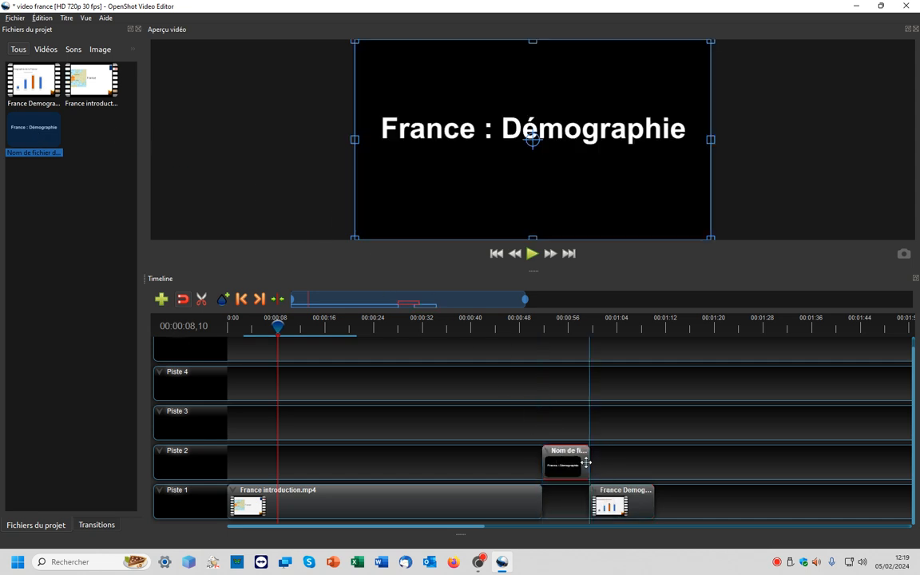
drag(613, 502, 612, 504)
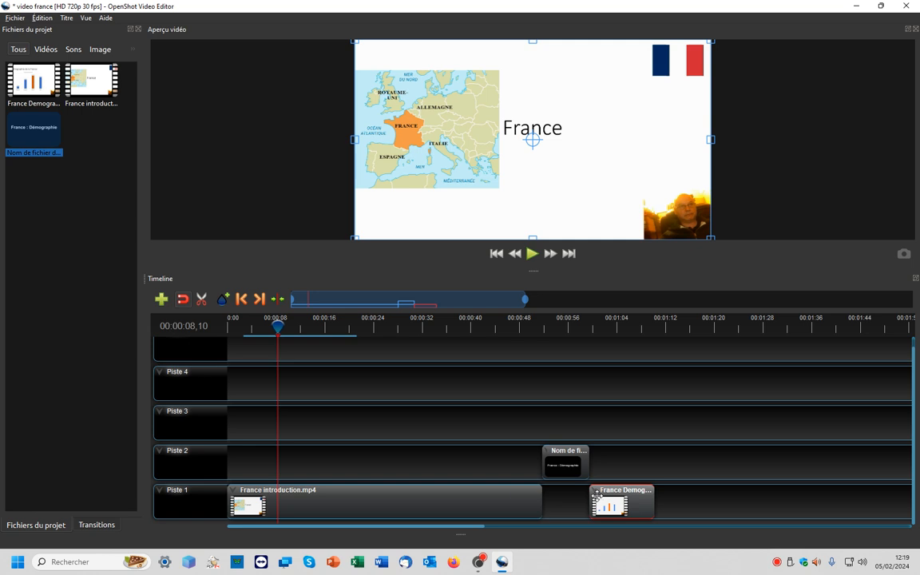
drag(565, 462, 566, 502)
click(613, 508)
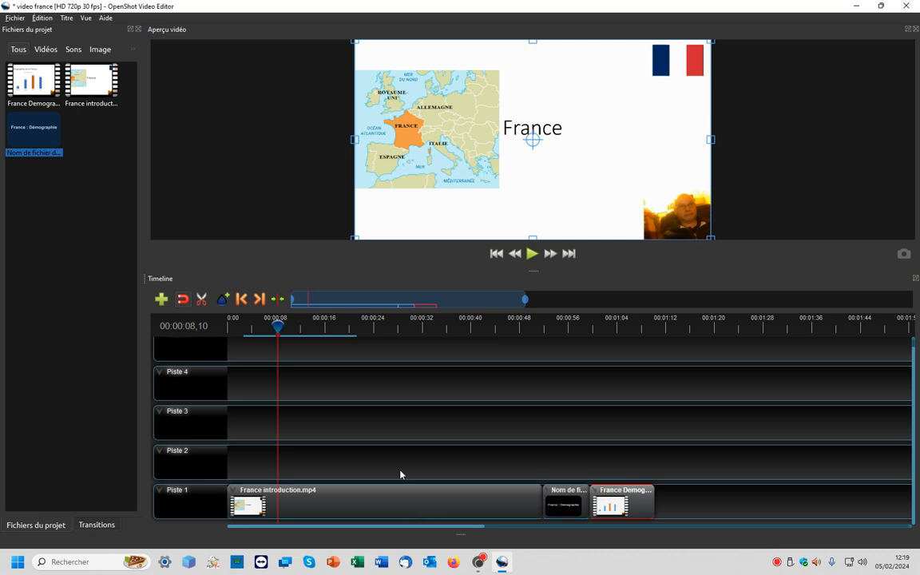
- Preview the transition from the introduction to the title clip
drag(280, 321, 478, 325)
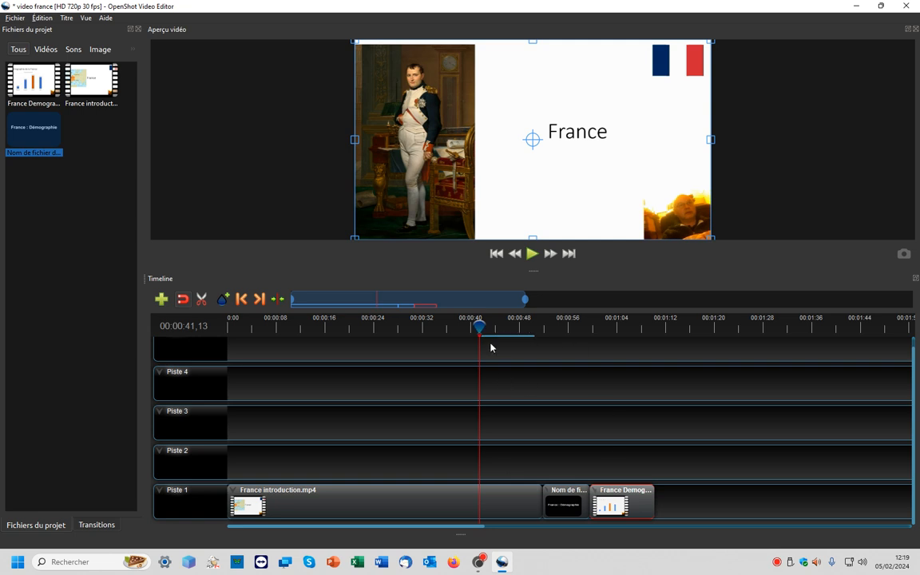
drag(480, 327, 505, 326)
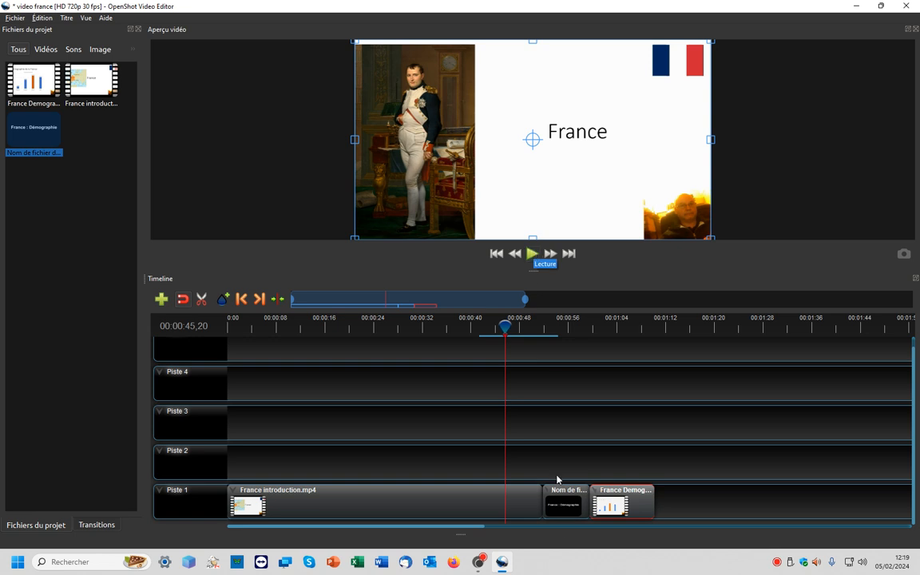
click(531, 254)
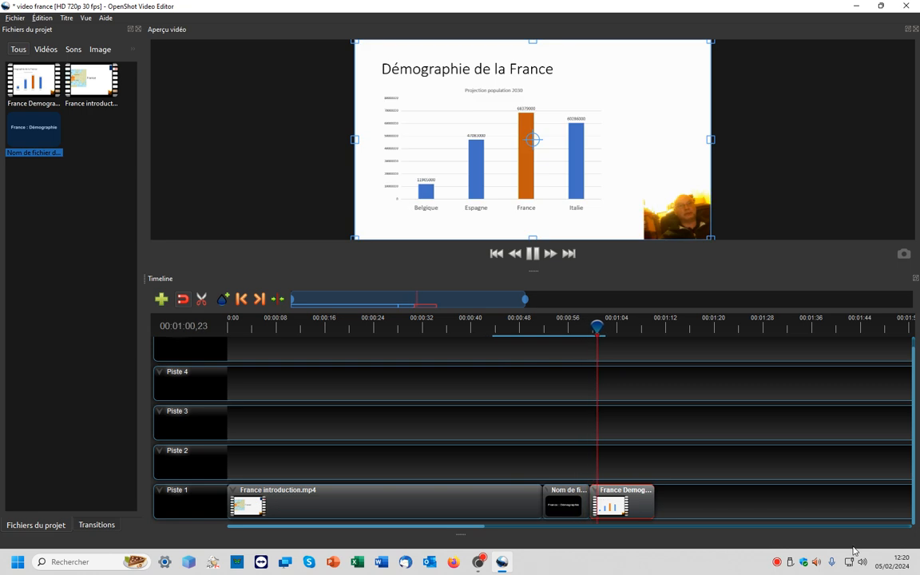
click(533, 253)
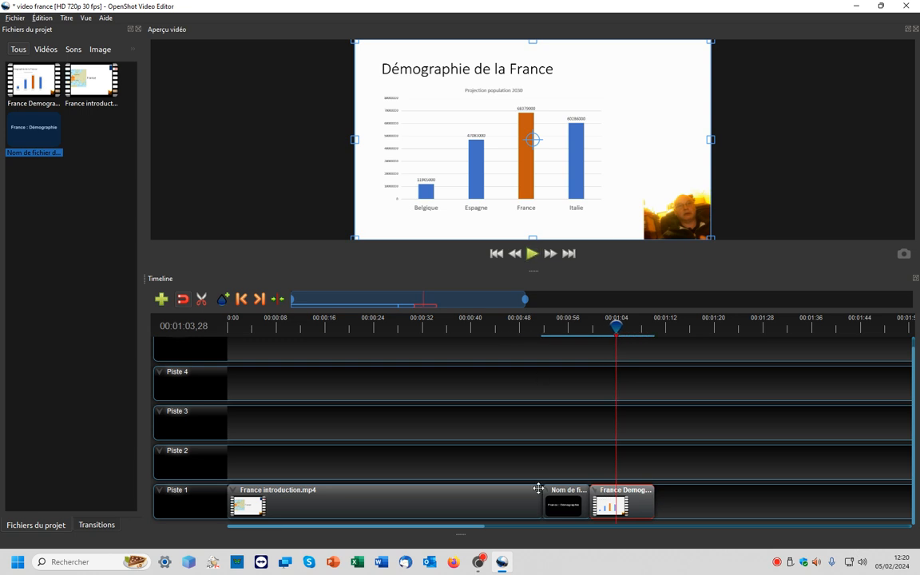
- Trim the title clip shorter and slide the France Demographie clip left to meet its end
click(561, 501)
scroll(511, 441, up, 4)
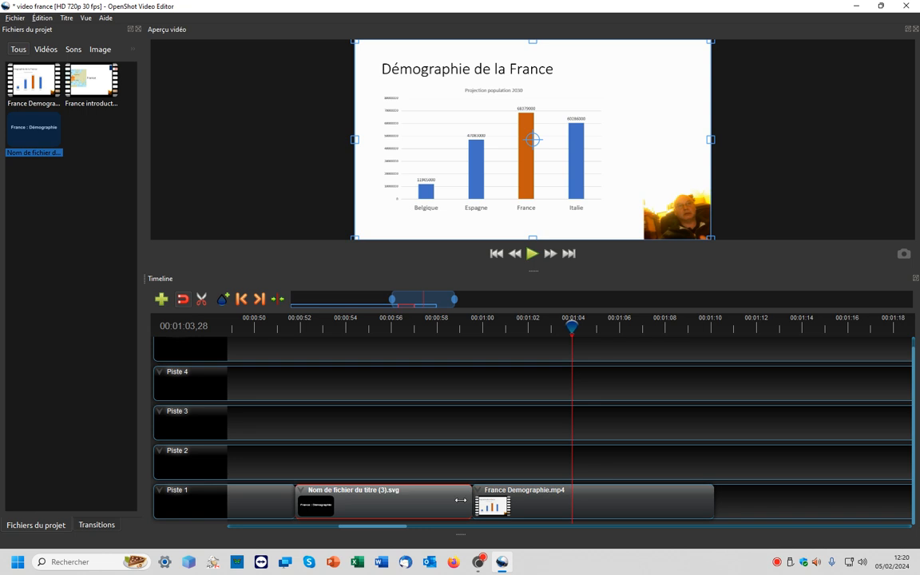
drag(460, 500, 393, 500)
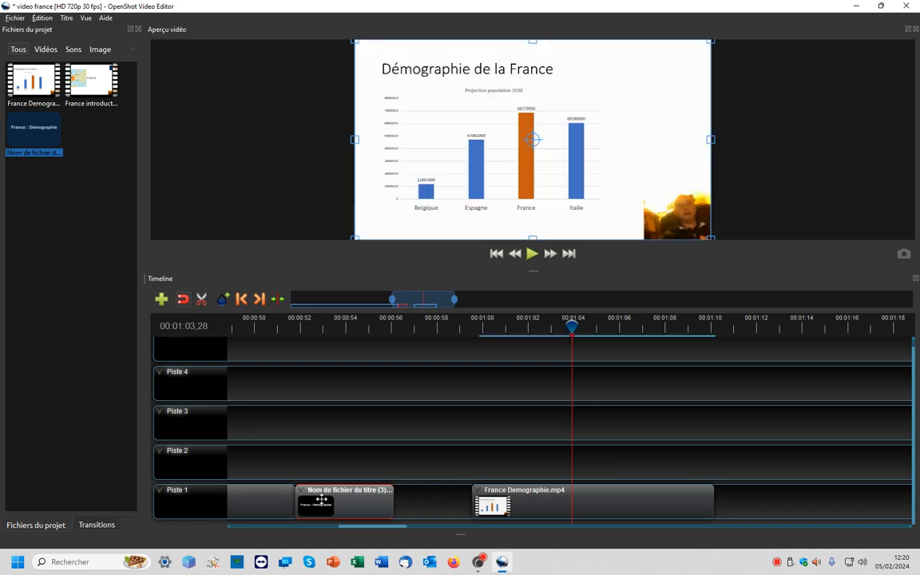
drag(534, 503, 454, 503)
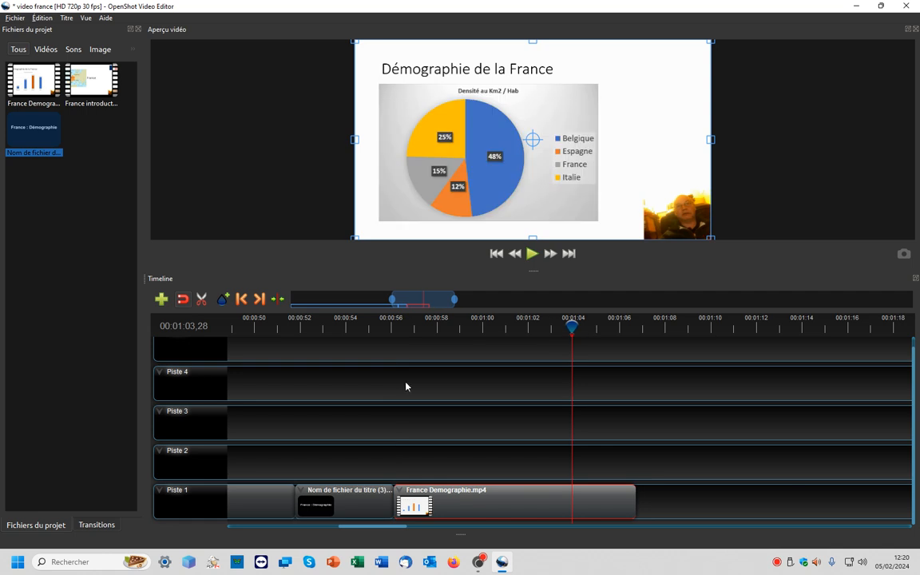
- Play back the France Demographie clip from about 00:00:56 to review the edit
drag(572, 326, 277, 326)
click(532, 253)
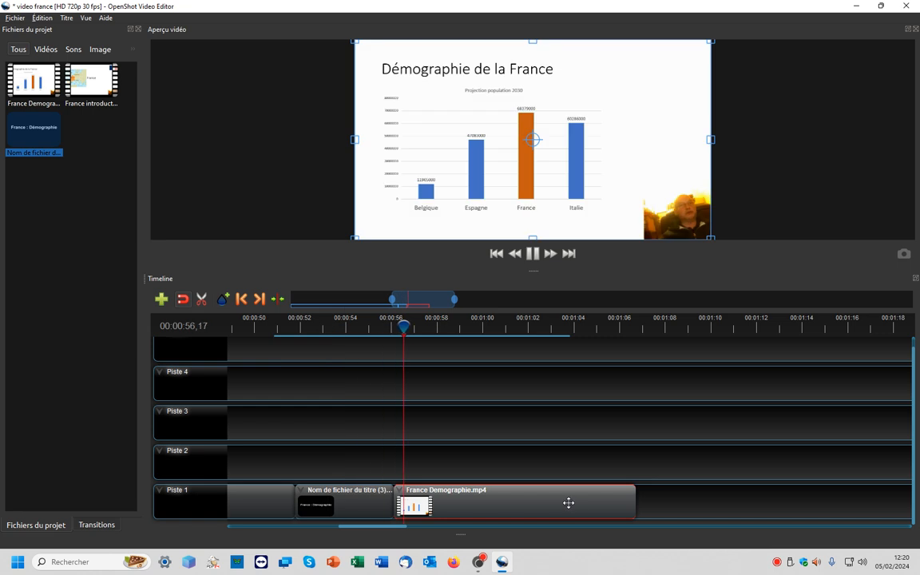
key(space)
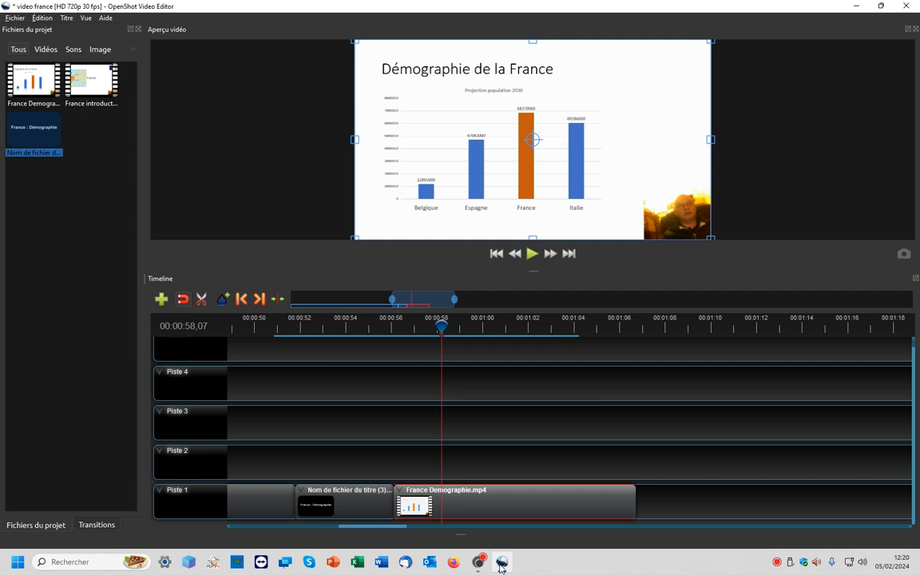
- Switch to the browser, search for wiki and open Wikipédia
mouse_move(499, 569)
click(453, 562)
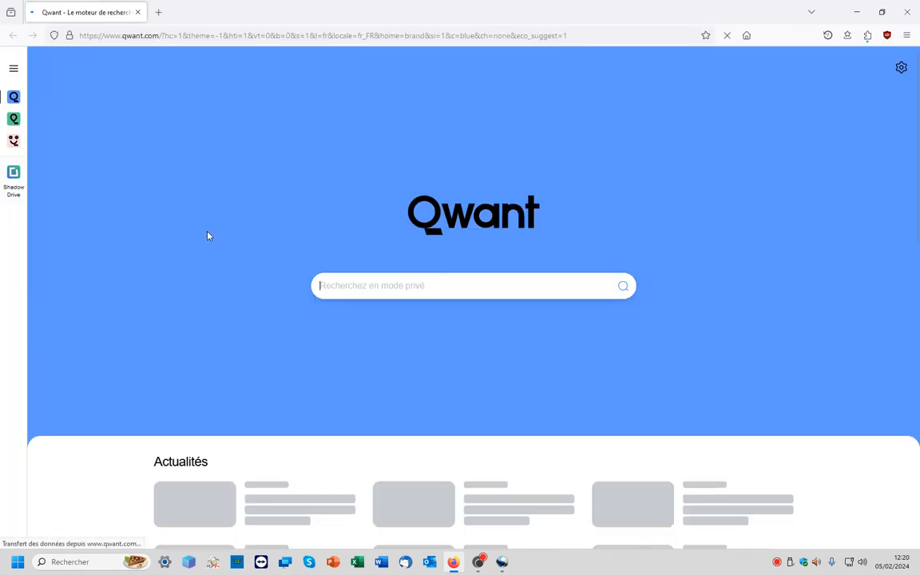
text(wiki)
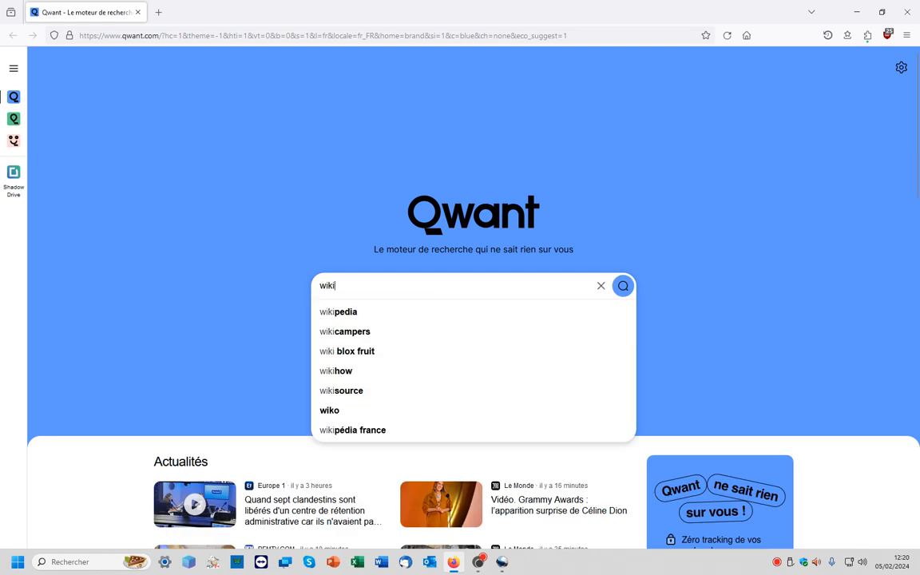
key(Return)
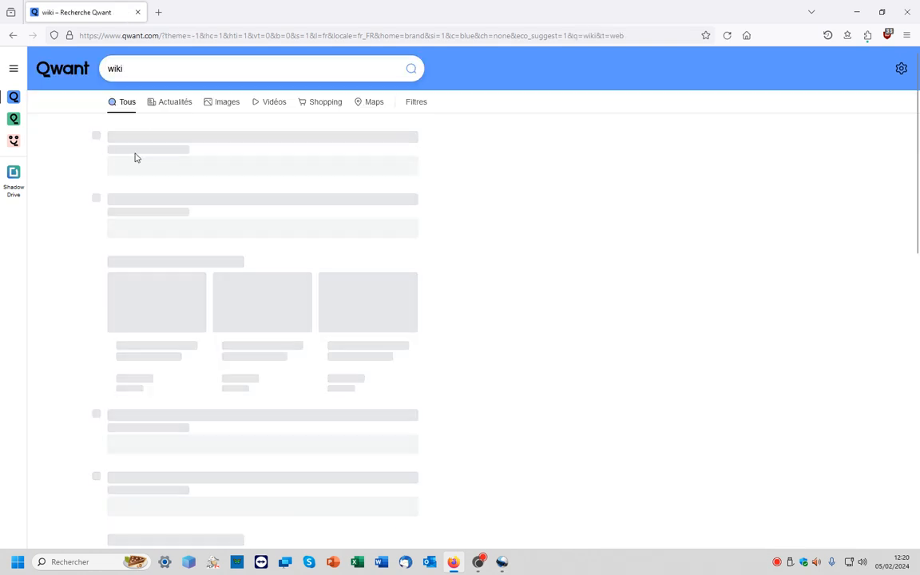
click(137, 152)
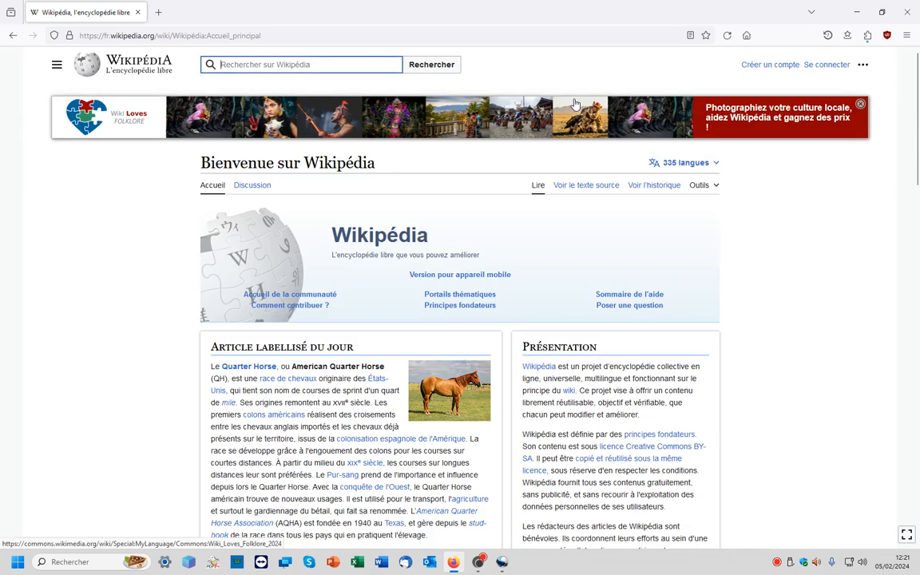
- Search Wikipédia for charlem and open the Charlemagne article
text(cha)
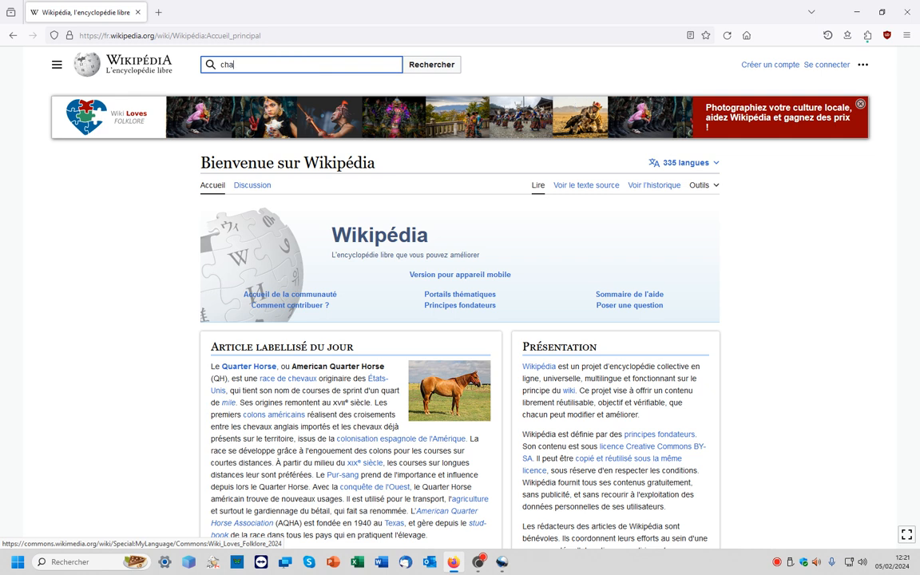
text(rlem)
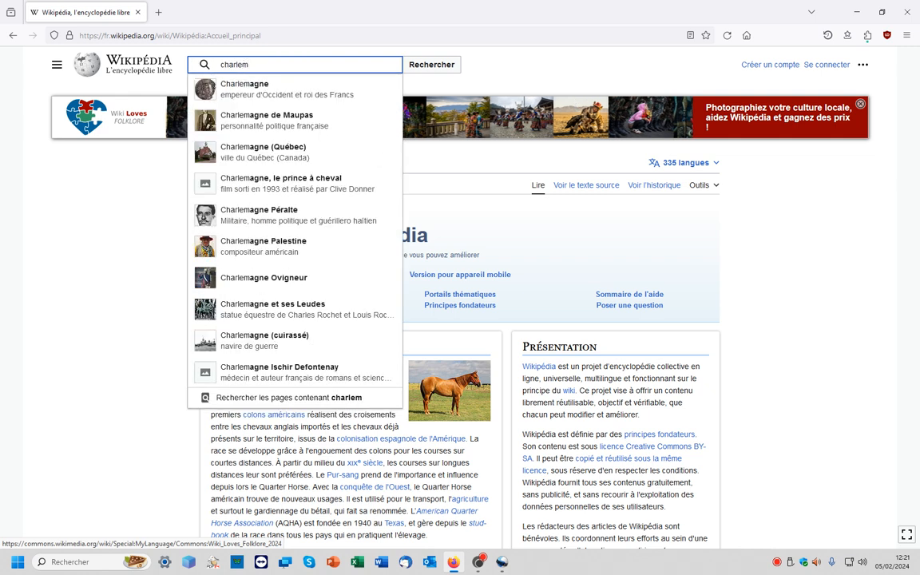
click(298, 91)
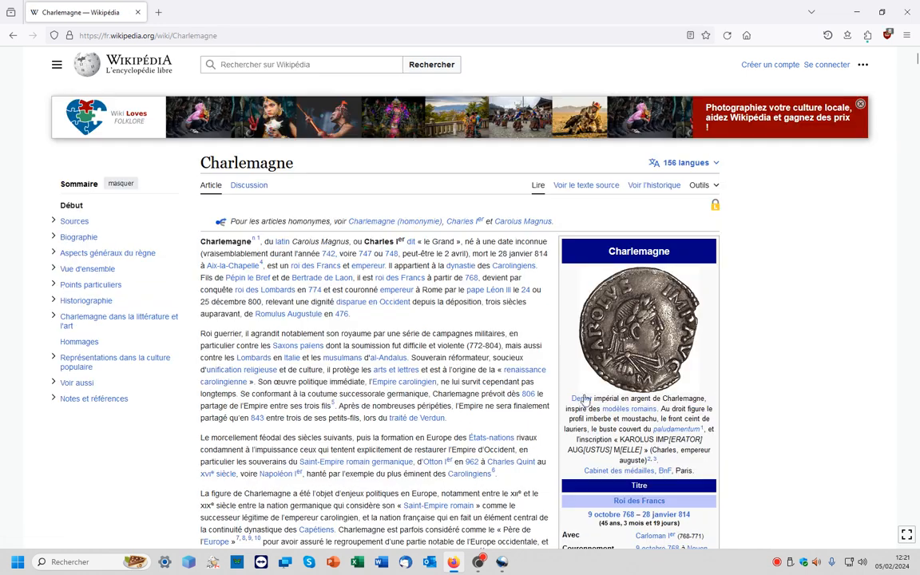
- Open the Charlemagne denier coin image's Wikimedia Commons file page and review its licensing
scroll(583, 399, down, 3)
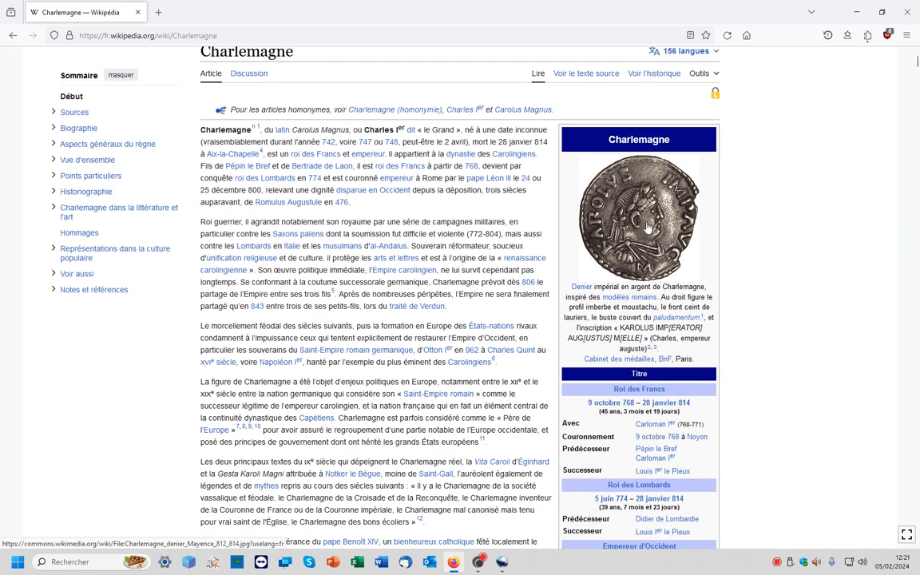
click(648, 229)
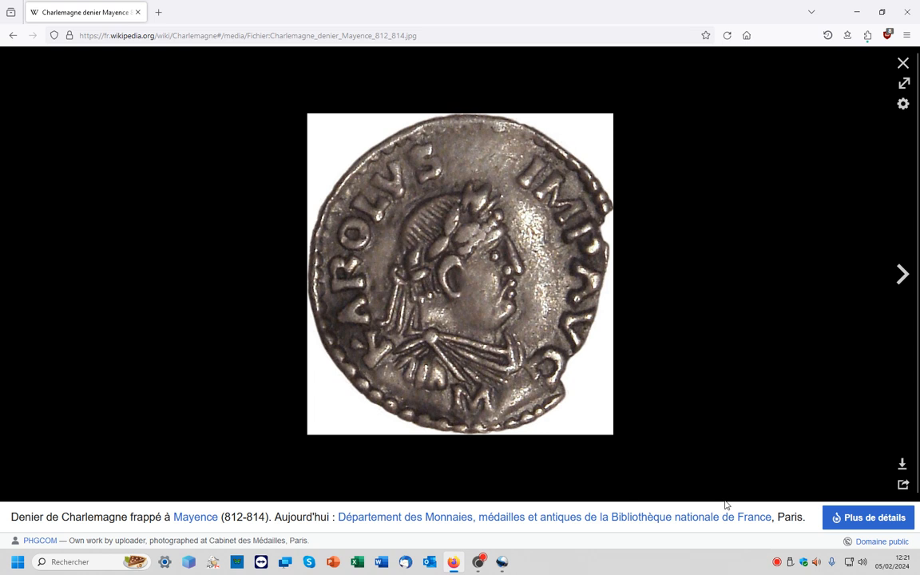
scroll(862, 518, down, 1)
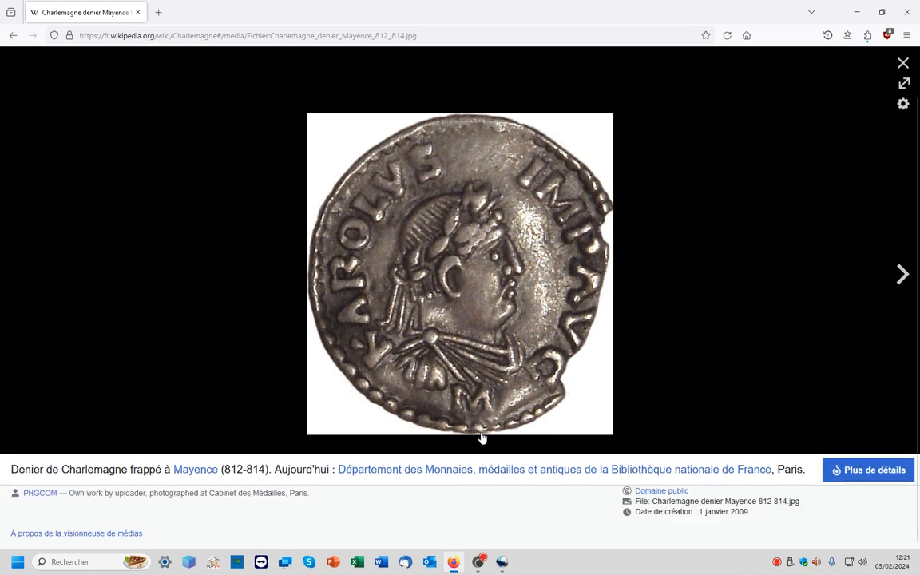
click(853, 473)
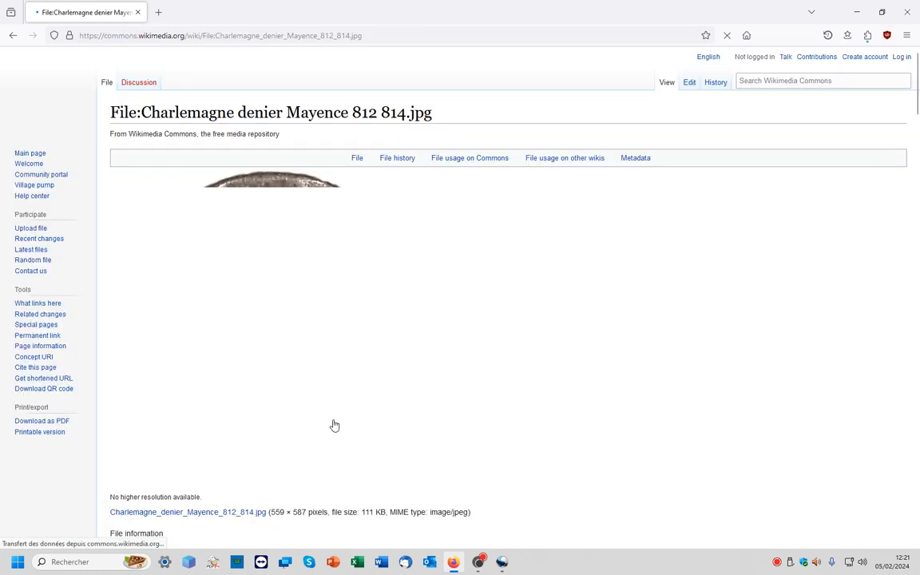
scroll(345, 393, down, 3)
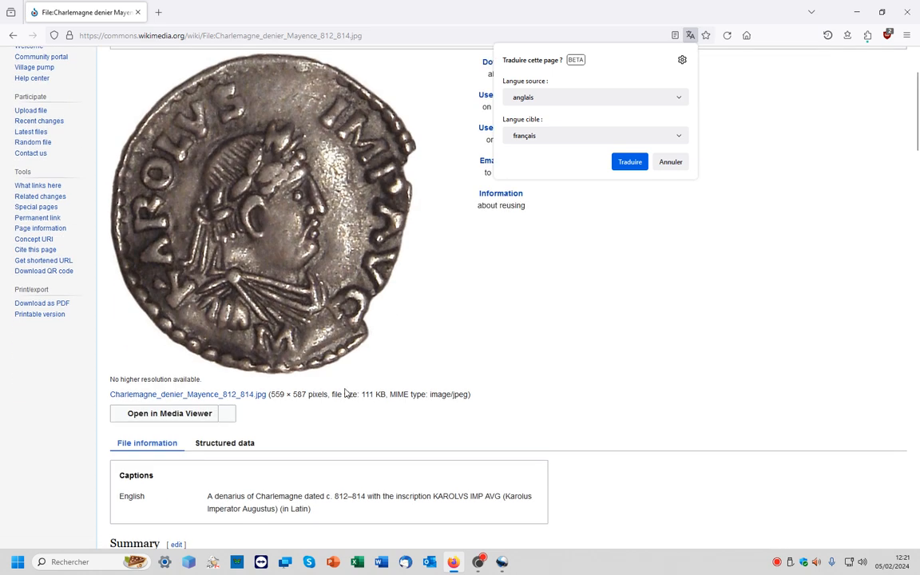
scroll(345, 393, down, 5)
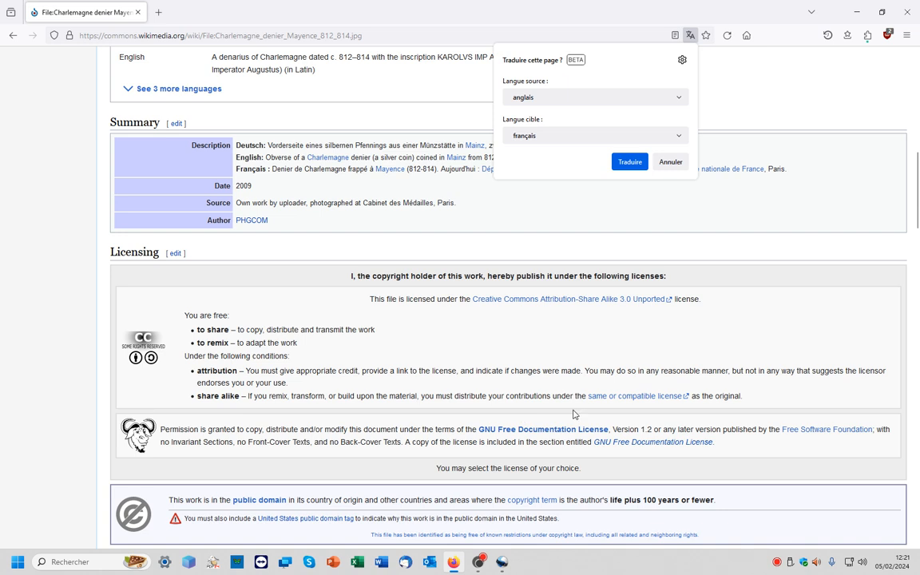
scroll(276, 366, up, 6)
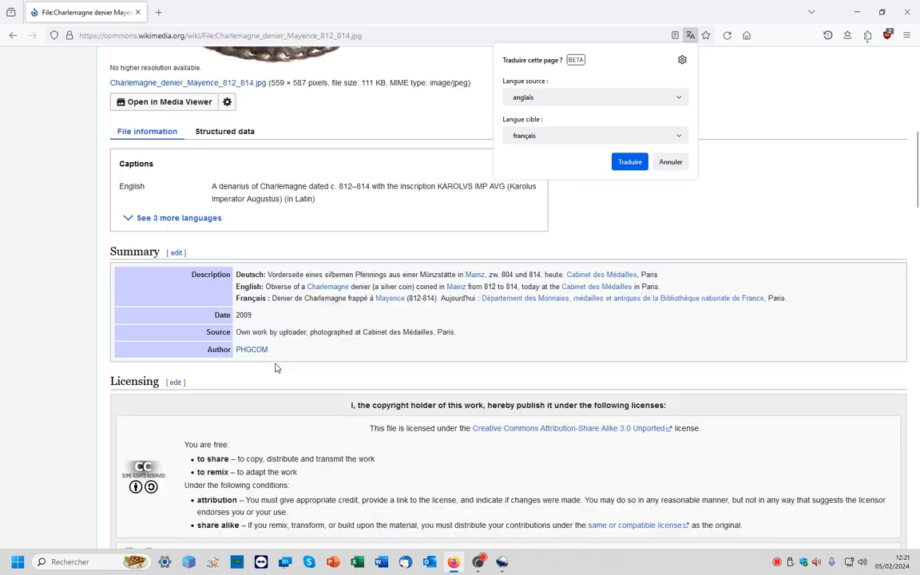
- Save the coin image to Téléchargements as Charlemagne_denier_Mayence_812_814
right_click(297, 269)
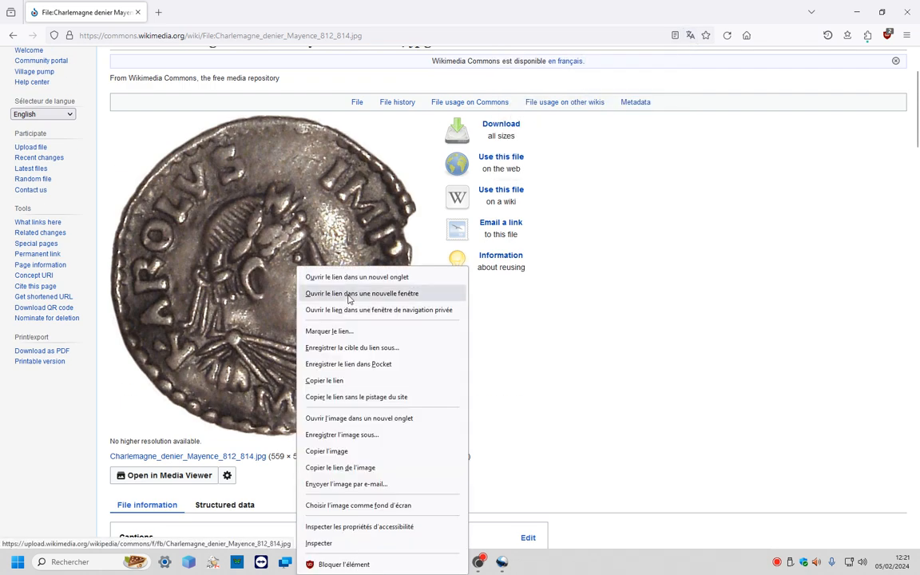
click(324, 434)
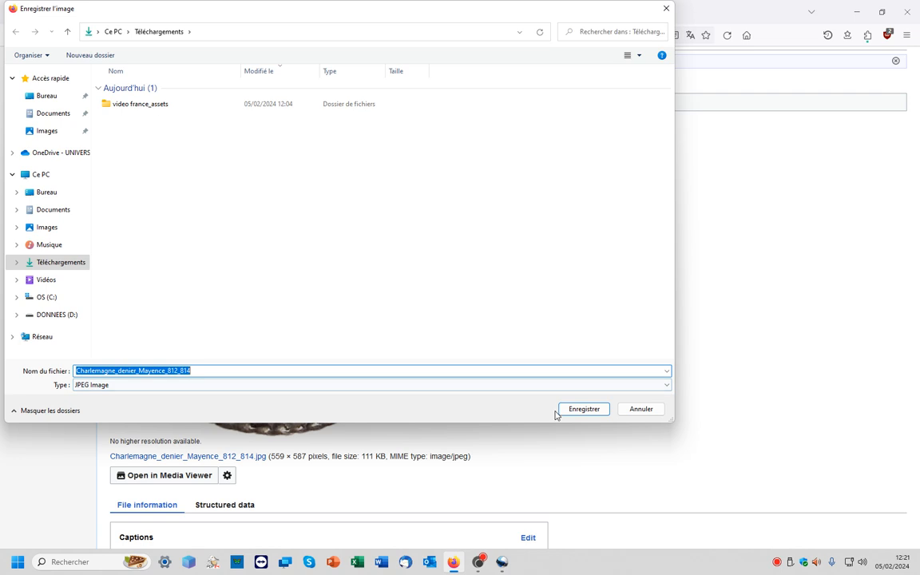
click(581, 411)
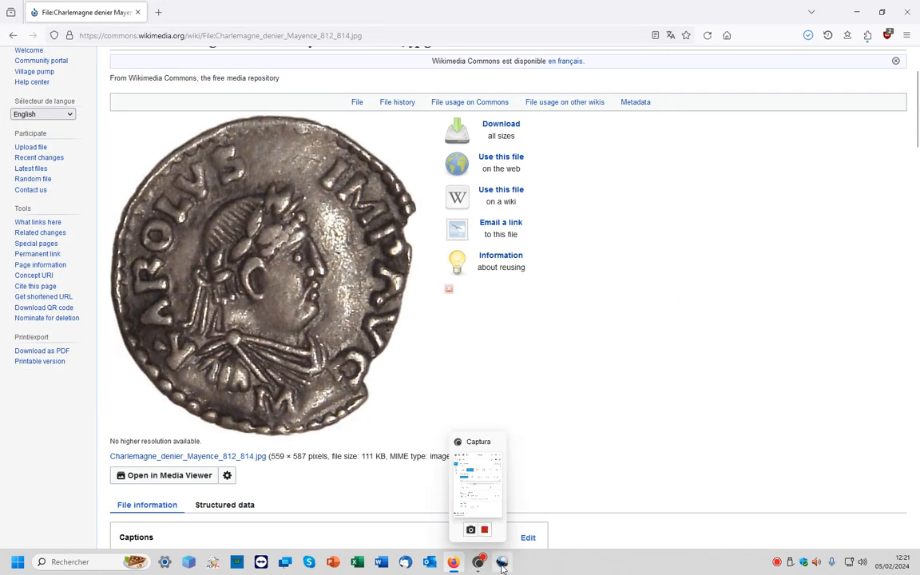
- Return to OpenShot and import Charlemagne_denier_Mayence_812_814 into the project files
click(502, 564)
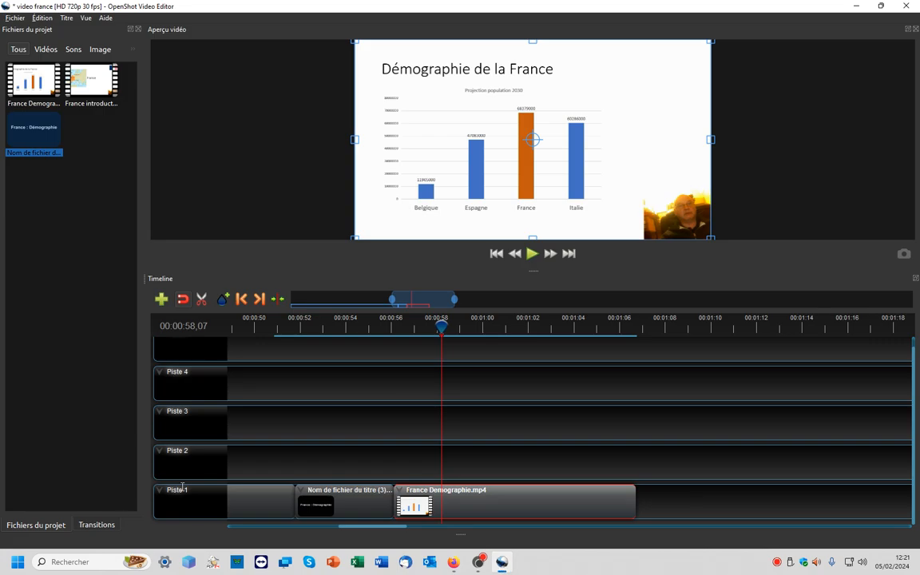
click(14, 17)
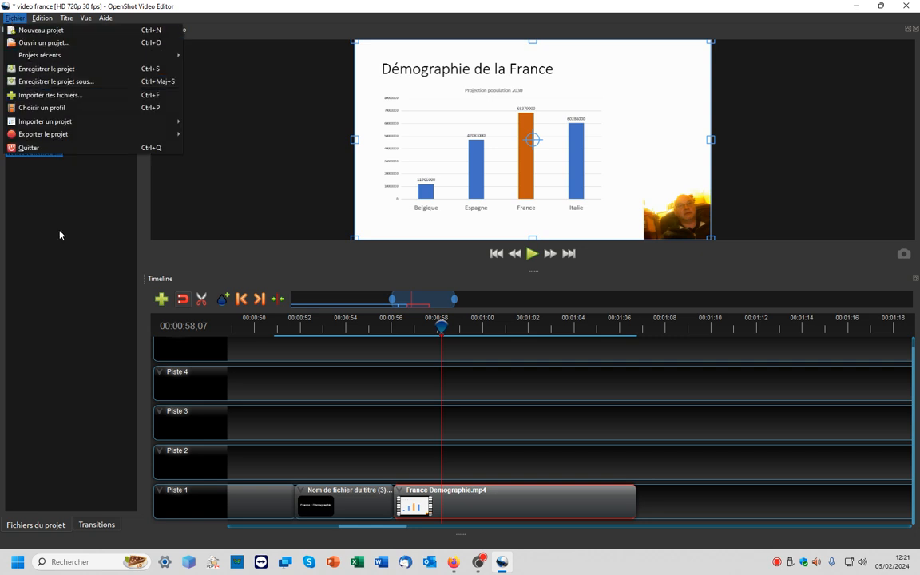
click(53, 205)
click(15, 19)
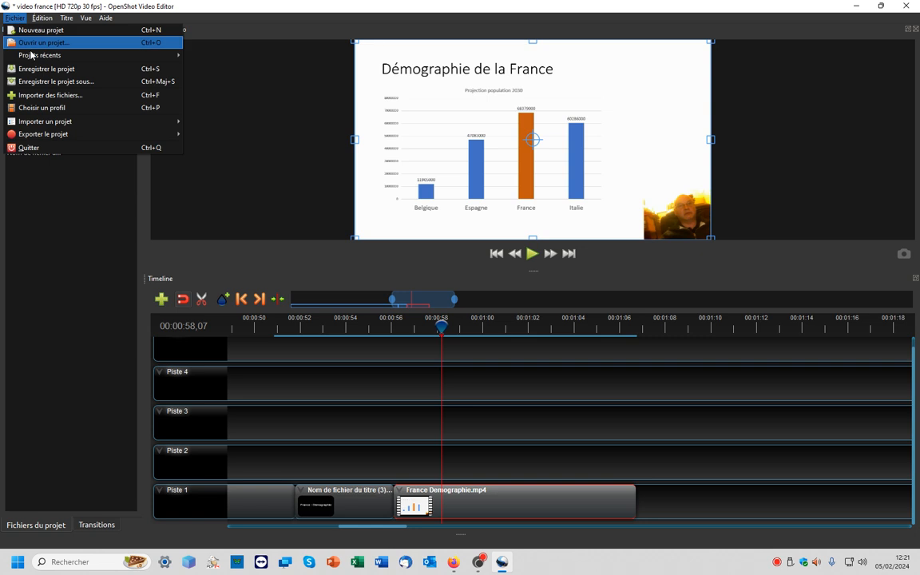
click(47, 95)
click(167, 118)
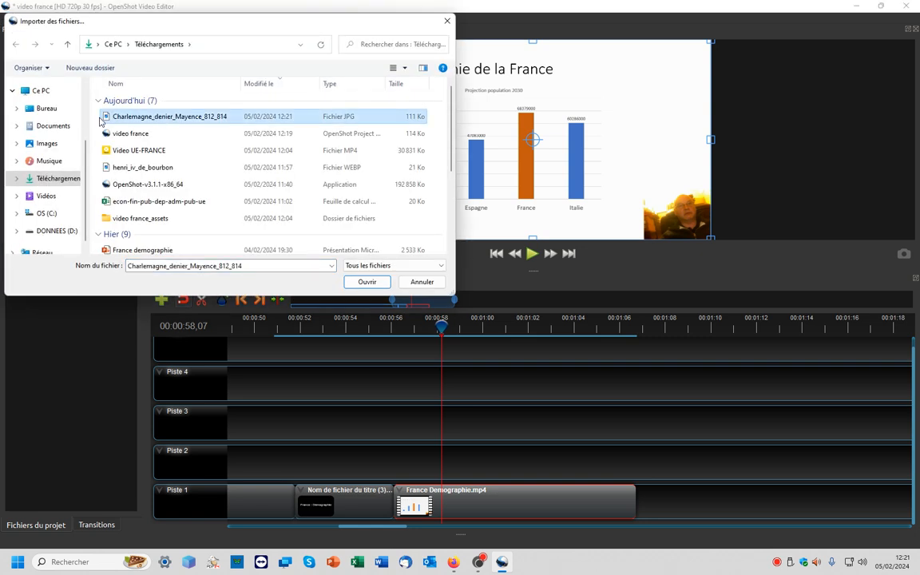
click(367, 282)
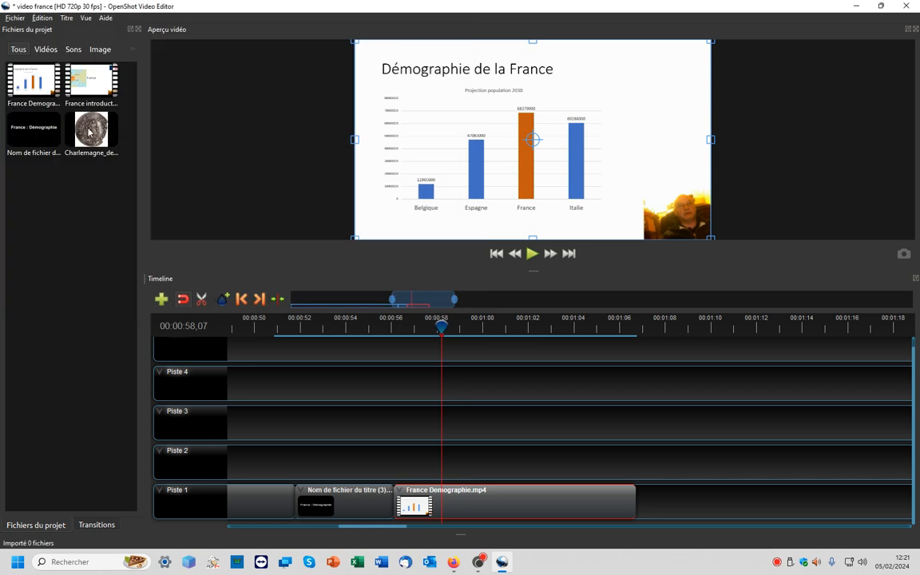
- Add the Charlemagne coin image to Piste 2 starting near 00:00:38 and save the project
drag(90, 132, 275, 452)
key(ctrl+s)
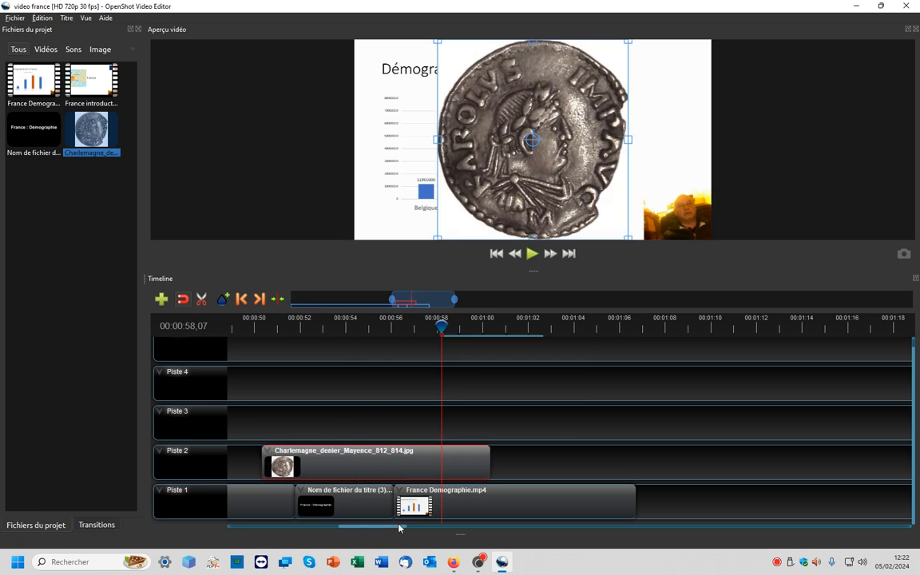
drag(382, 527, 335, 530)
drag(760, 472, 460, 464)
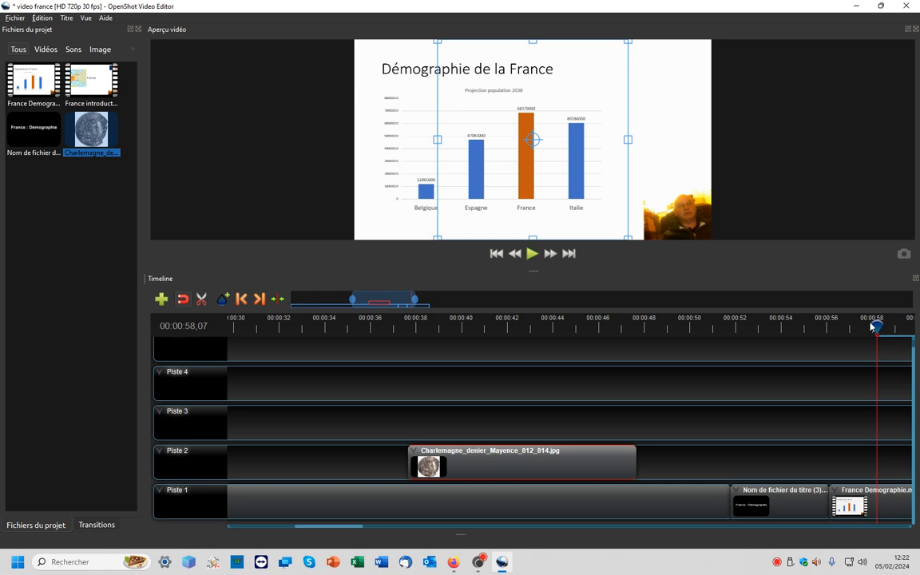
- Trim the Charlemagne image clip on Piste 2 to under two seconds, starting around 00:00:42
drag(874, 326, 478, 329)
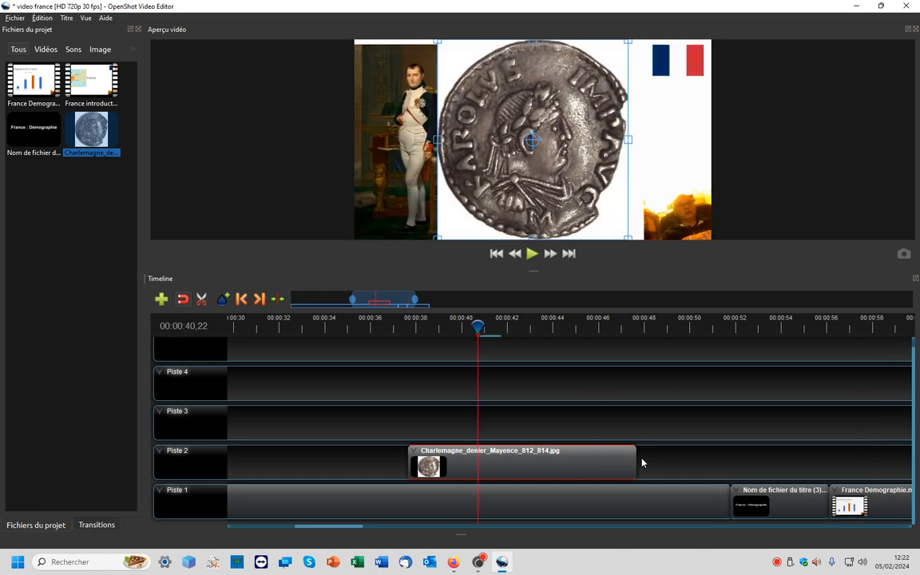
drag(632, 456, 569, 463)
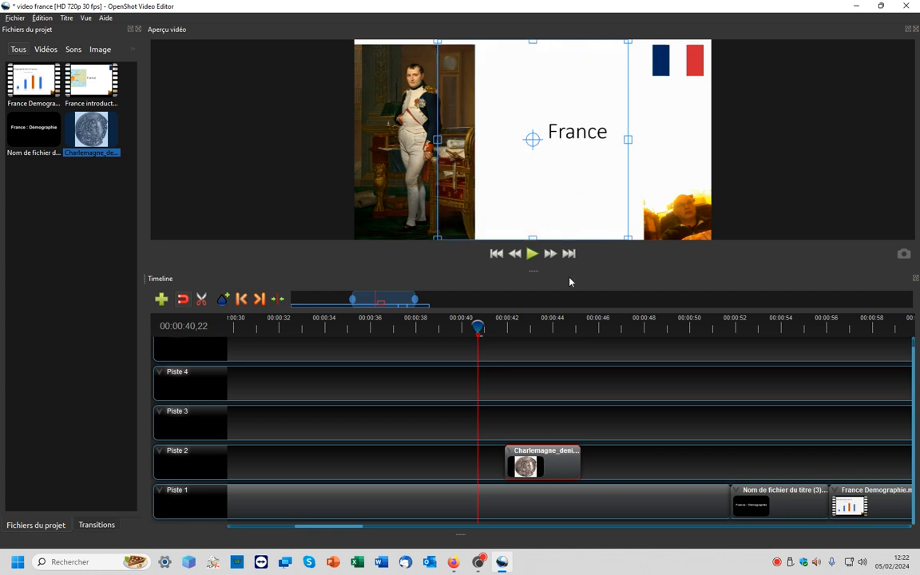
drag(479, 326, 524, 328)
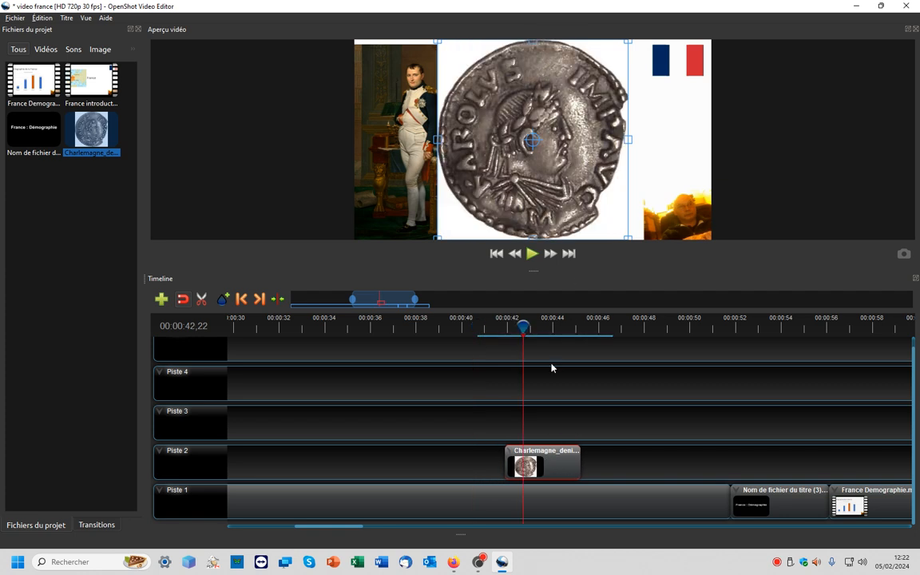
drag(580, 464, 540, 464)
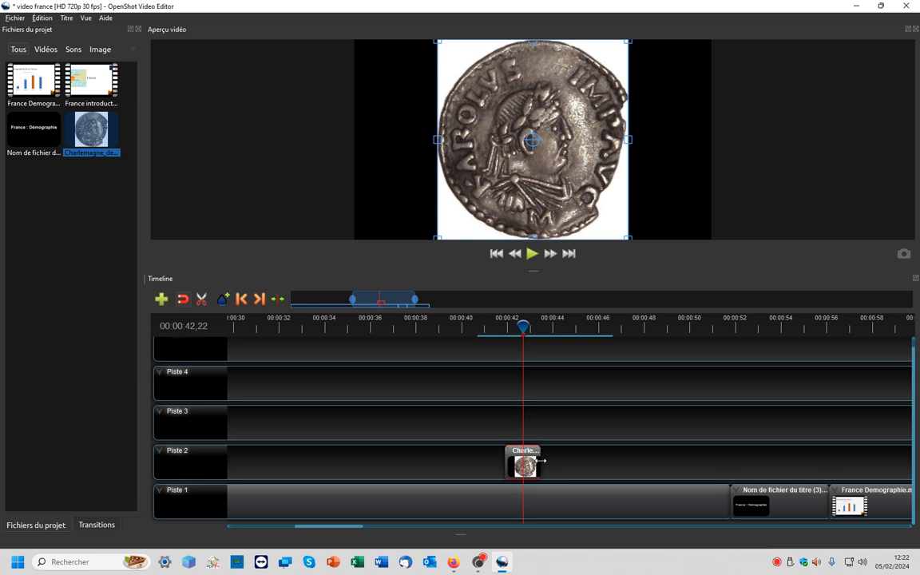
drag(523, 326, 504, 325)
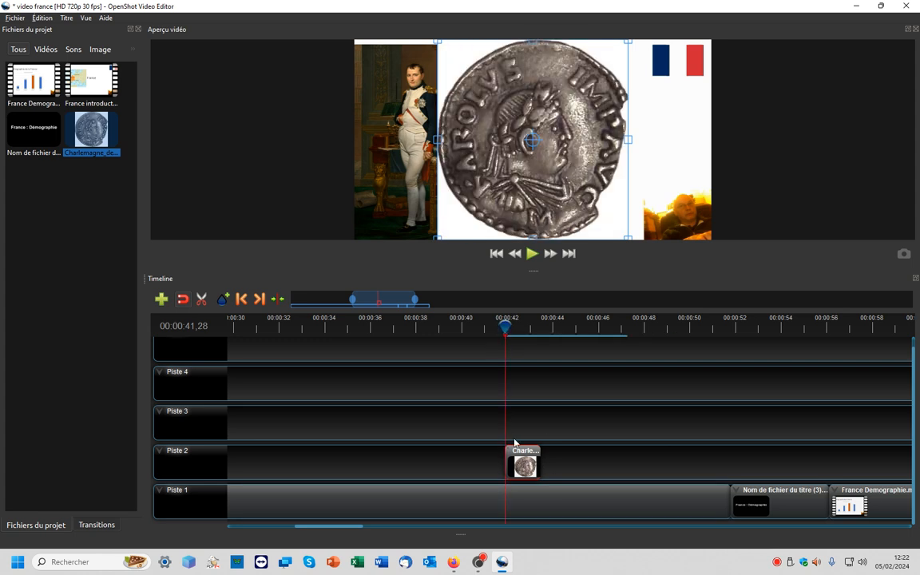
- Zoom into the timeline and align the Charlemagne clip's start with the playhead at 00:00:41,27
scroll(533, 467, up, 5)
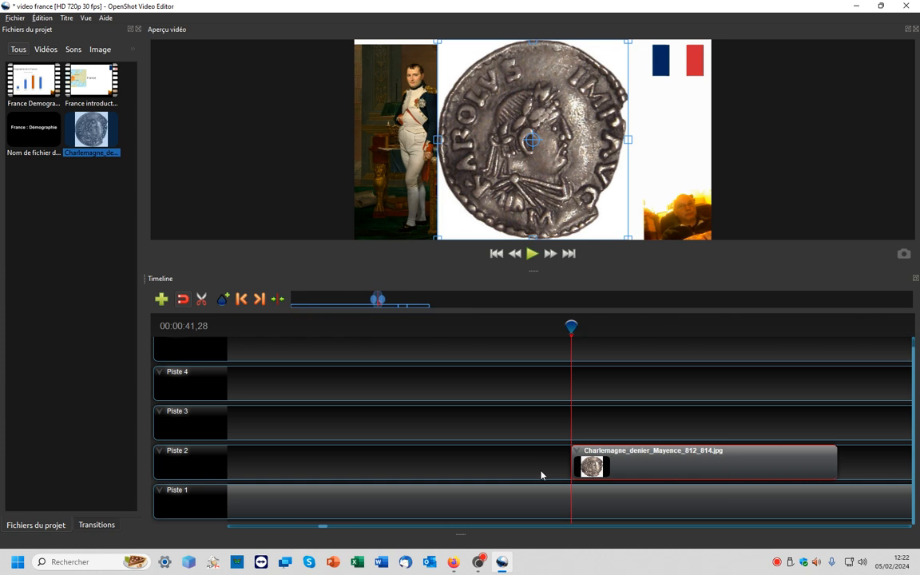
mouse_move(570, 334)
mouse_down()
mouse_move(573, 327)
mouse_move(537, 327)
mouse_move(568, 324)
mouse_move(559, 324)
mouse_up()
click(662, 415)
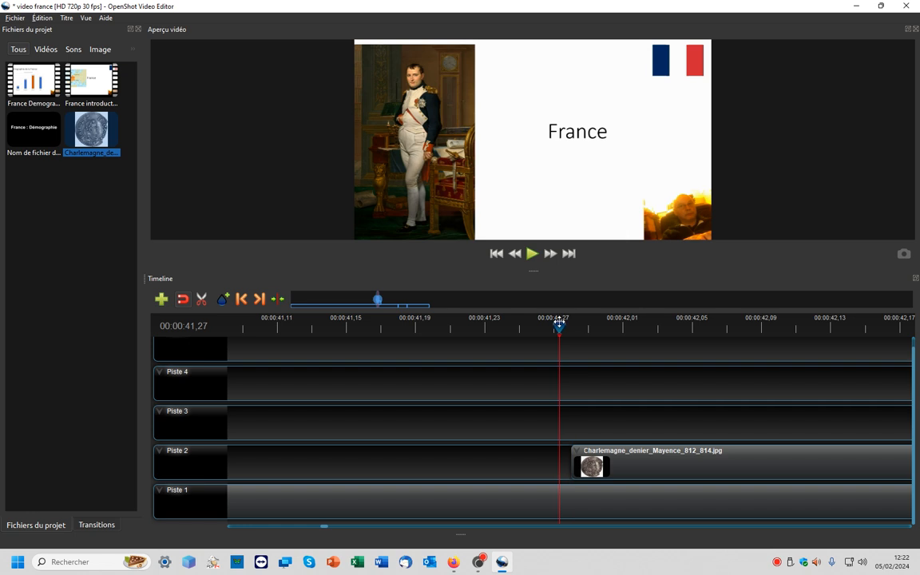
click(631, 468)
mouse_move(631, 469)
mouse_down()
mouse_move(605, 467)
mouse_move(628, 466)
mouse_move(620, 464)
mouse_up()
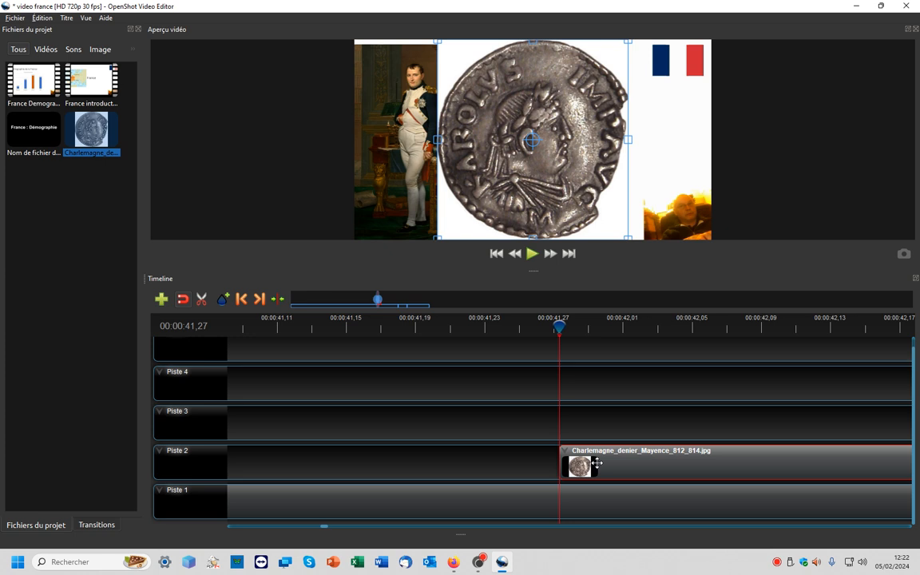
- Set the Charlemagne coin clip's X and Y scale to 0,2 and move it just below the flag in the frame's upper right
right_click(597, 463)
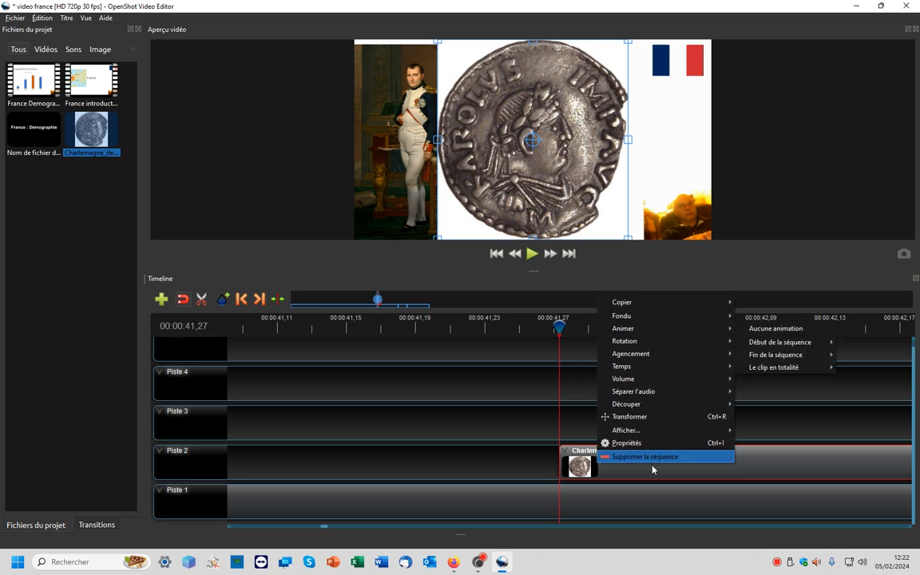
click(648, 444)
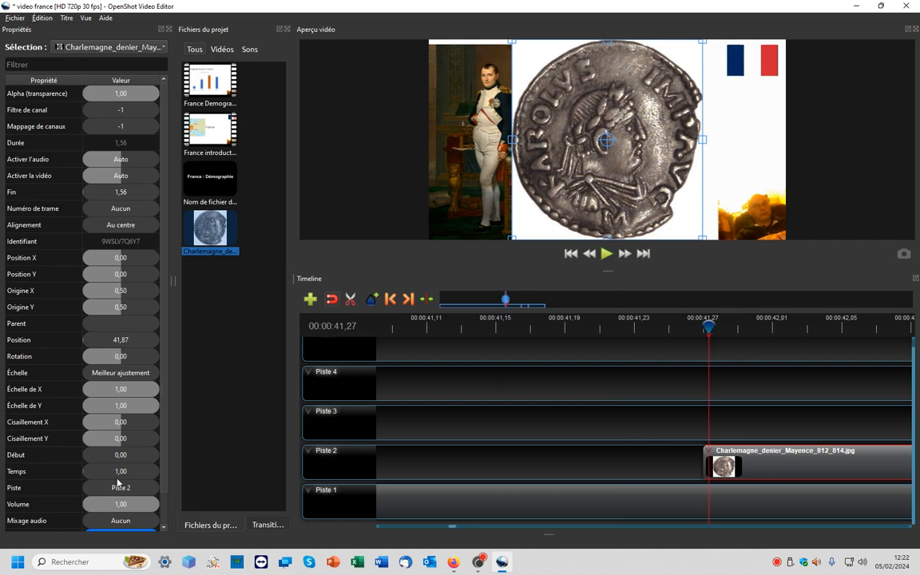
scroll(114, 483, down, 1)
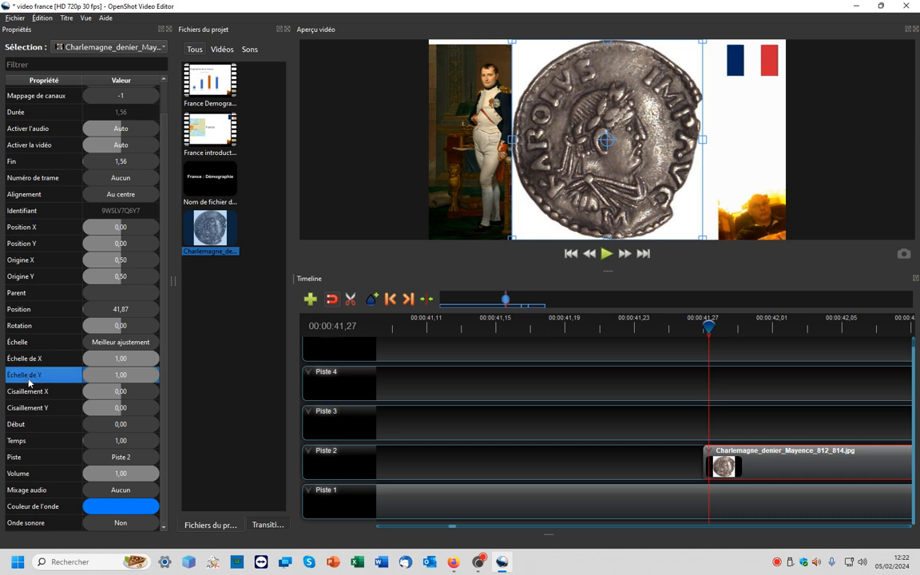
double_click(122, 357)
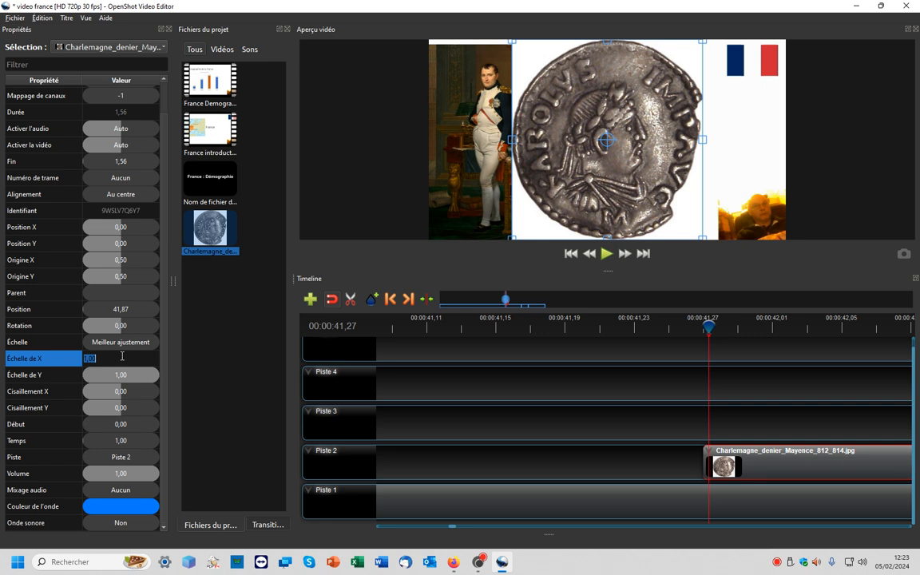
text(0,2)
key(Return)
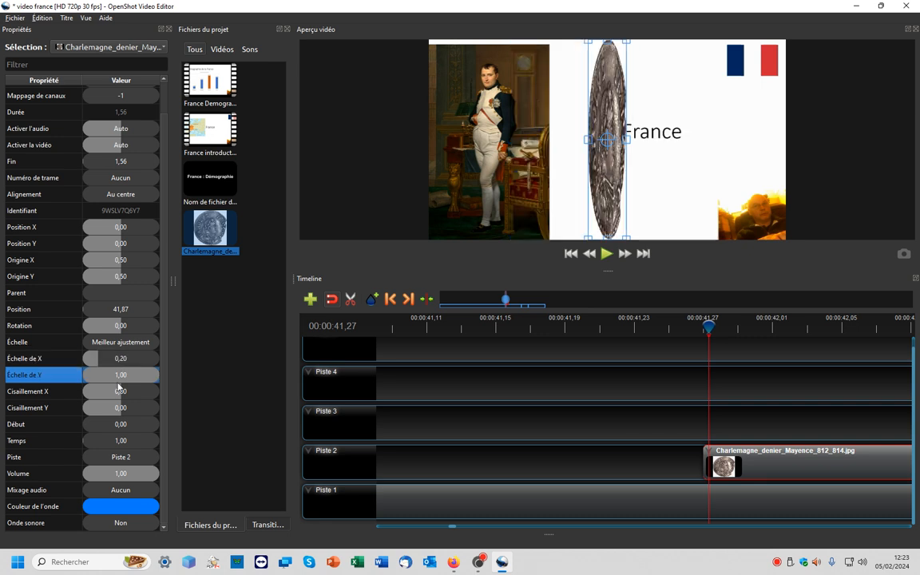
double_click(123, 375)
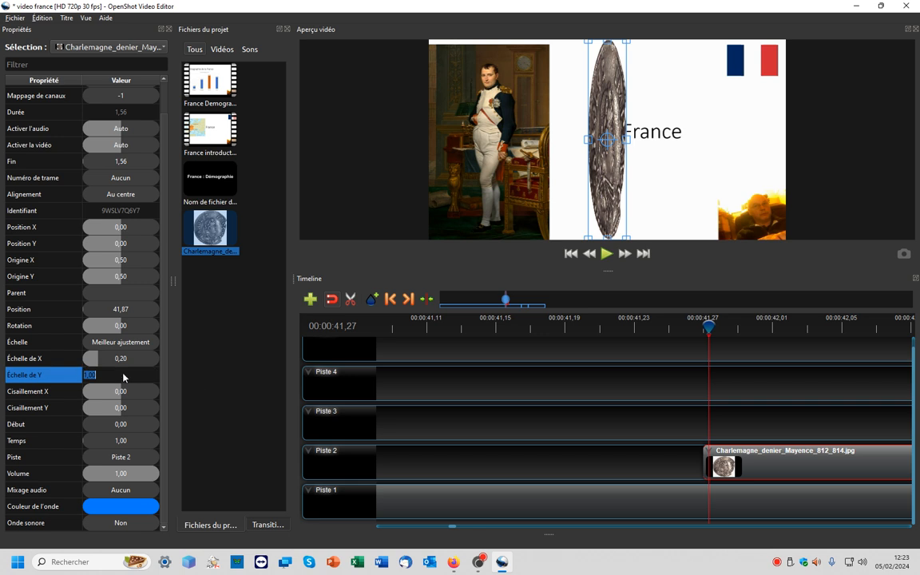
text(0,2)
key(Return)
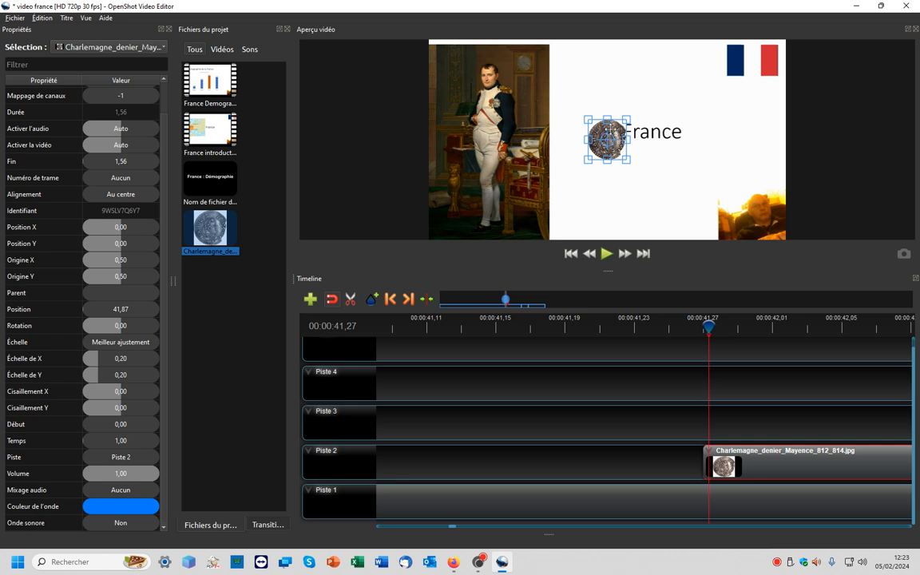
drag(610, 130, 589, 70)
drag(691, 93, 750, 98)
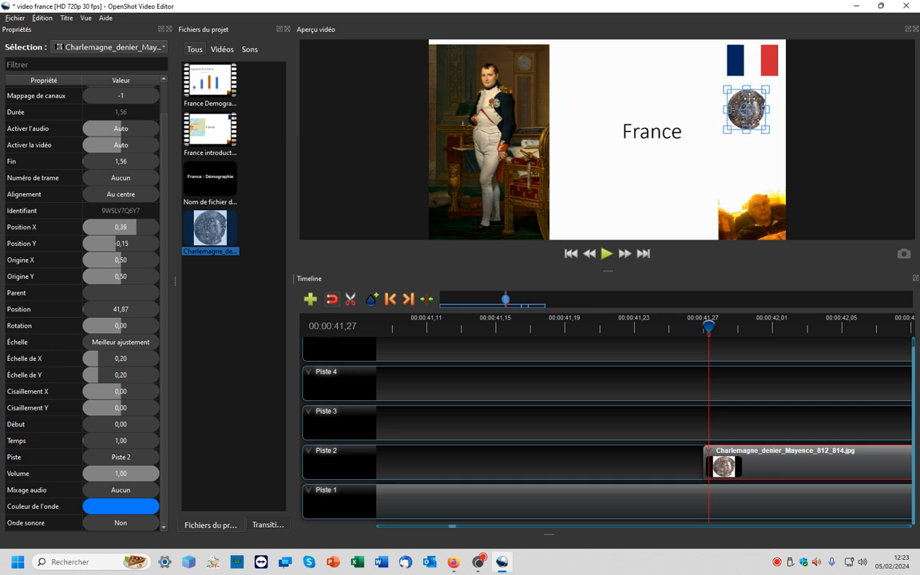
- Extend the end of the Charlemagne clip on Piste 2 so it lasts about 1,76 seconds
mouse_move(708, 326)
mouse_down()
mouse_move(699, 326)
mouse_move(741, 326)
mouse_move(701, 325)
mouse_up()
scroll(550, 473, down, 2)
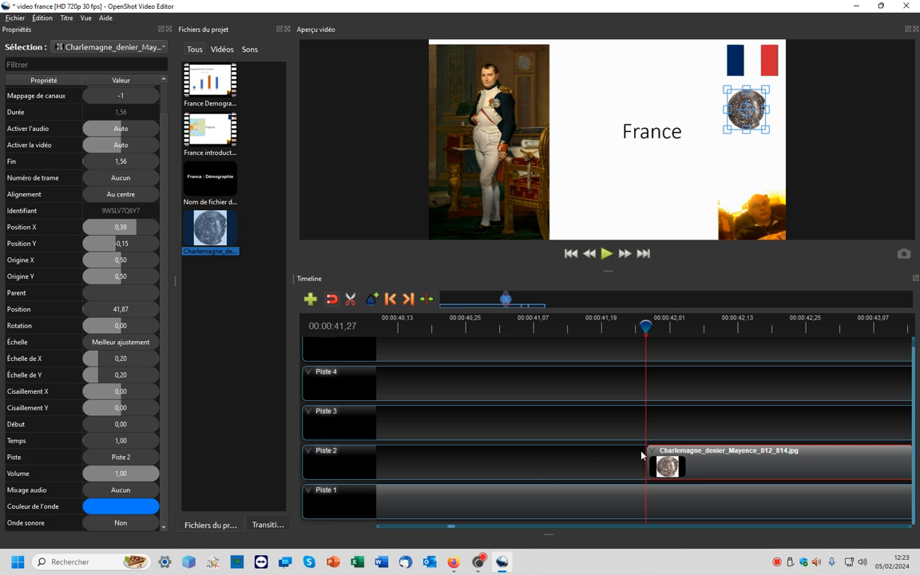
drag(450, 527, 456, 527)
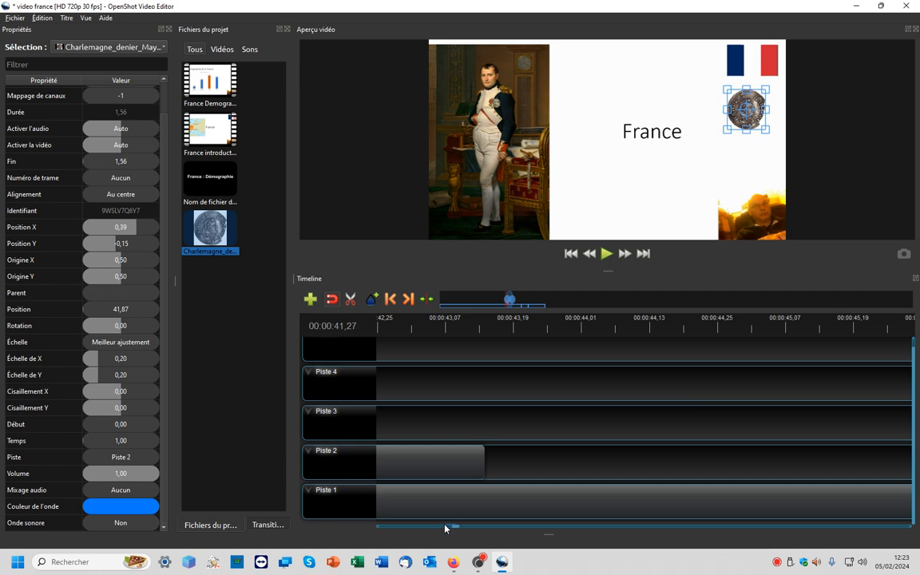
click(389, 531)
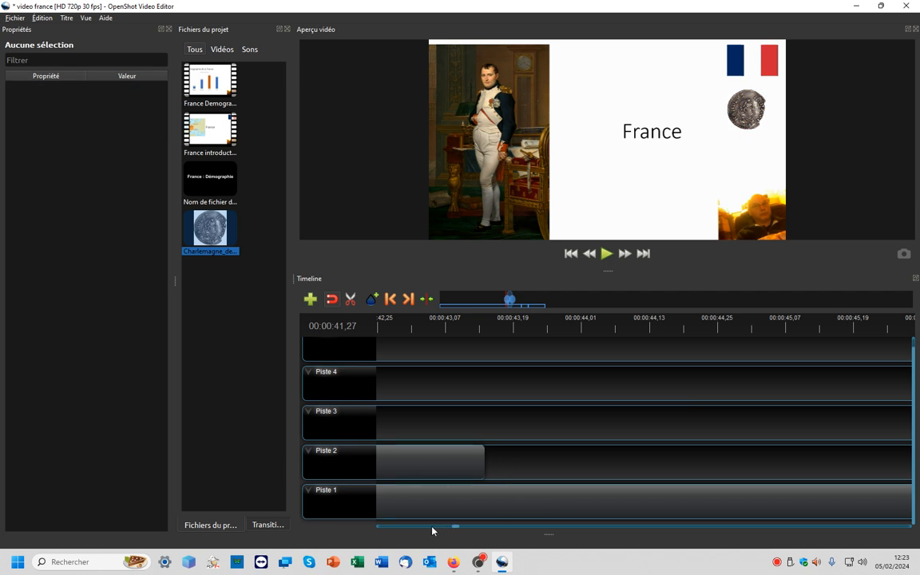
click(408, 528)
click(517, 529)
click(751, 463)
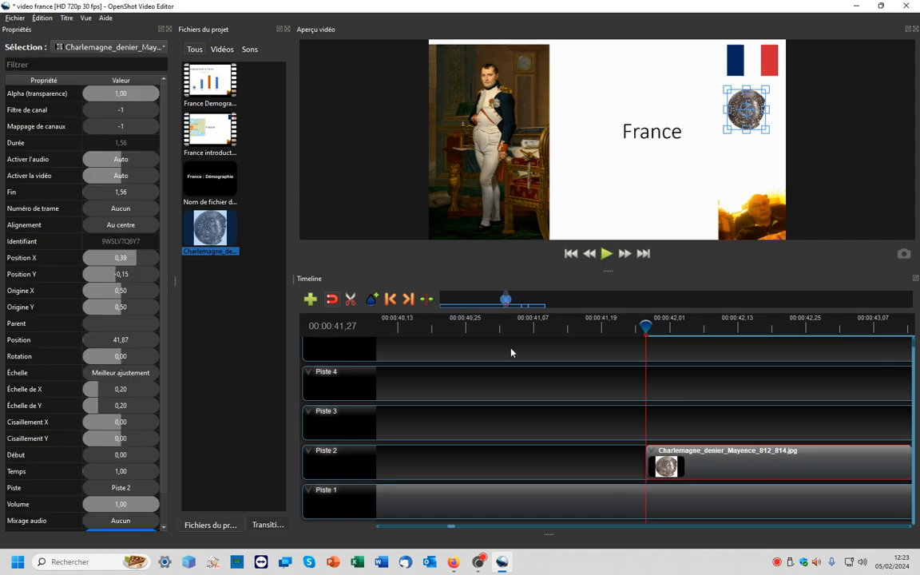
scroll(598, 483, down, 1)
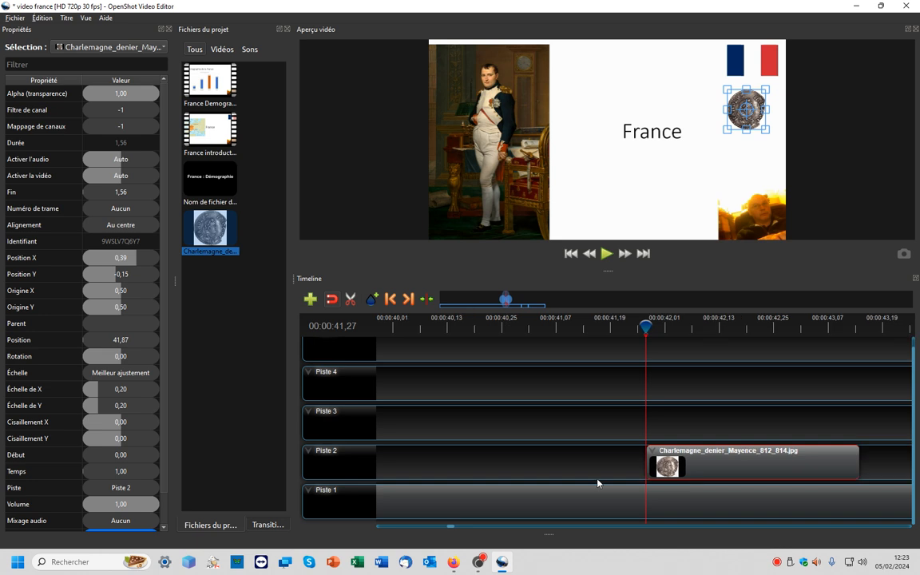
scroll(805, 466, down, 2)
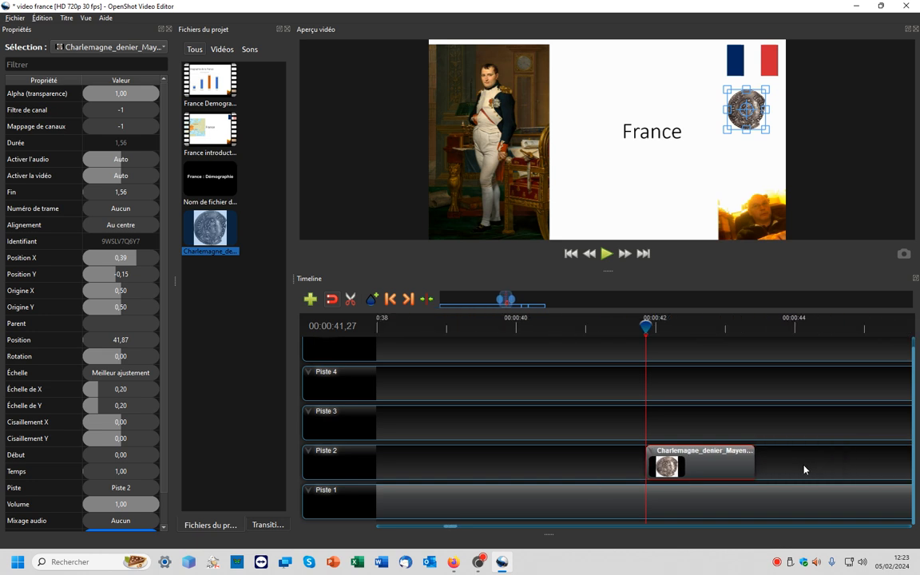
scroll(804, 469, down, 3)
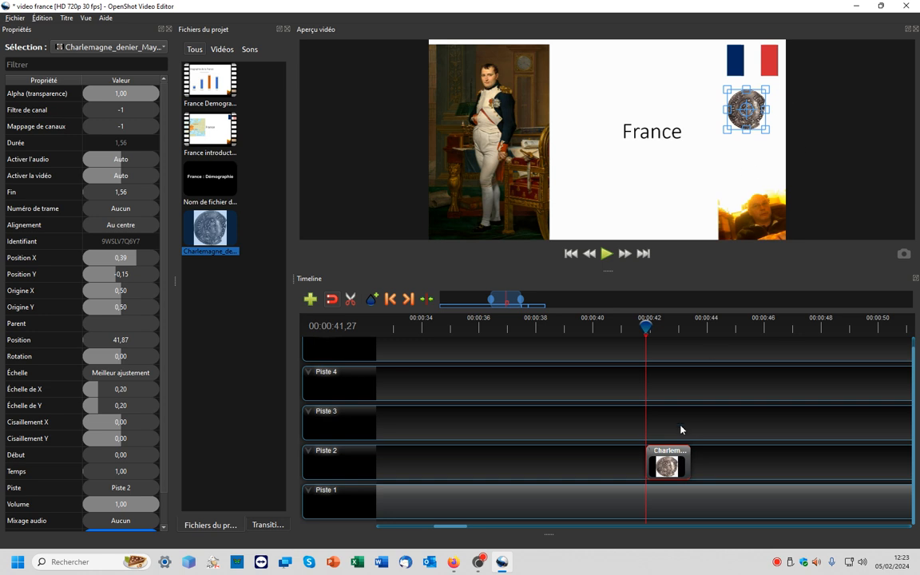
mouse_move(692, 464)
mouse_down()
mouse_move(673, 464)
mouse_move(696, 463)
mouse_up()
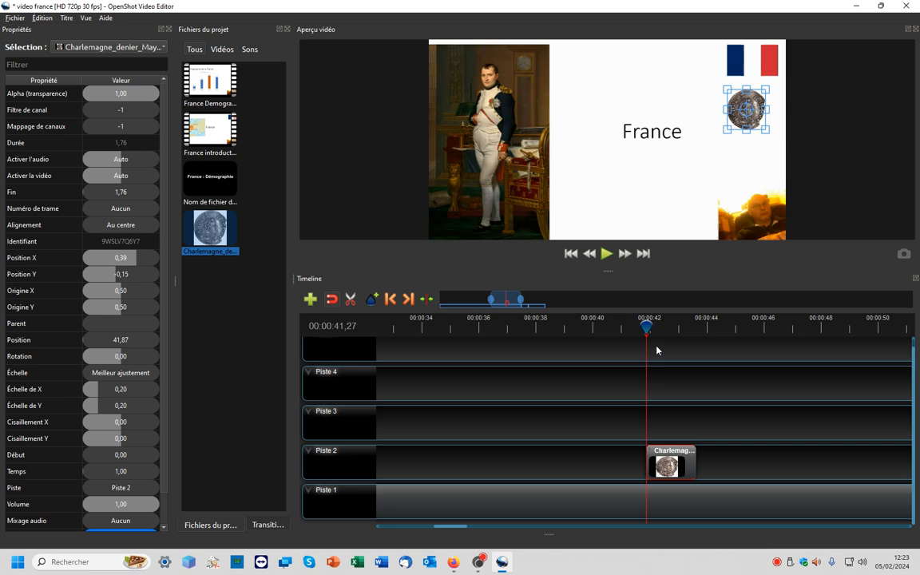
- Move the playhead to 00:00:41,04 to preview the frame just before the coin appears
click(656, 319)
drag(656, 320, 625, 323)
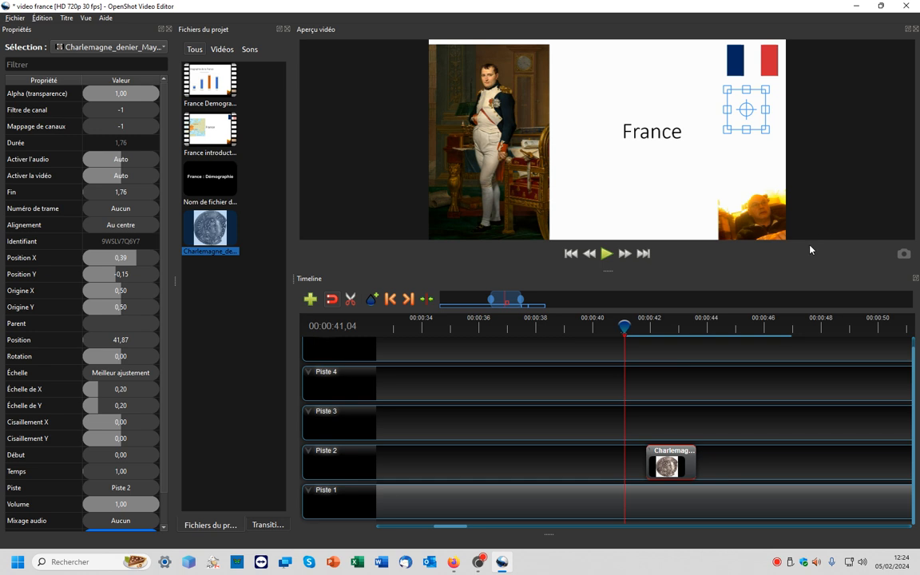
click(477, 431)
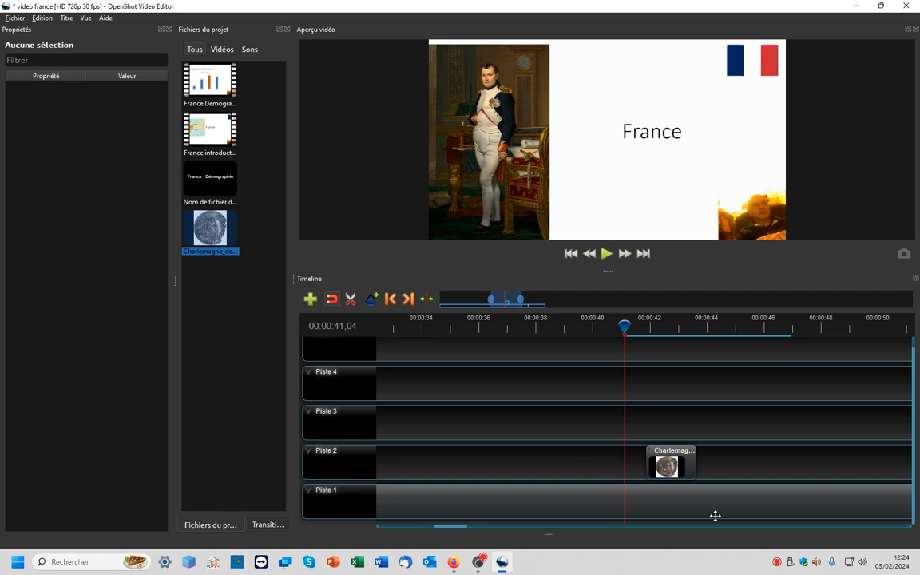
- Open the video export dialog and choose the HD 720p 30 fps (1280x720) profile with MP4 (h.264) output
scroll(608, 489, down, 2)
scroll(608, 489, down, 1)
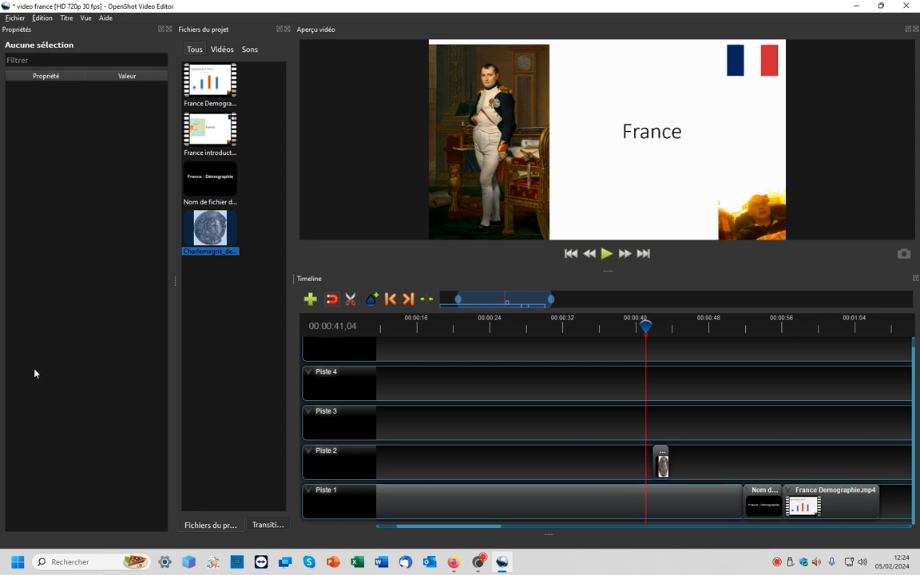
click(15, 17)
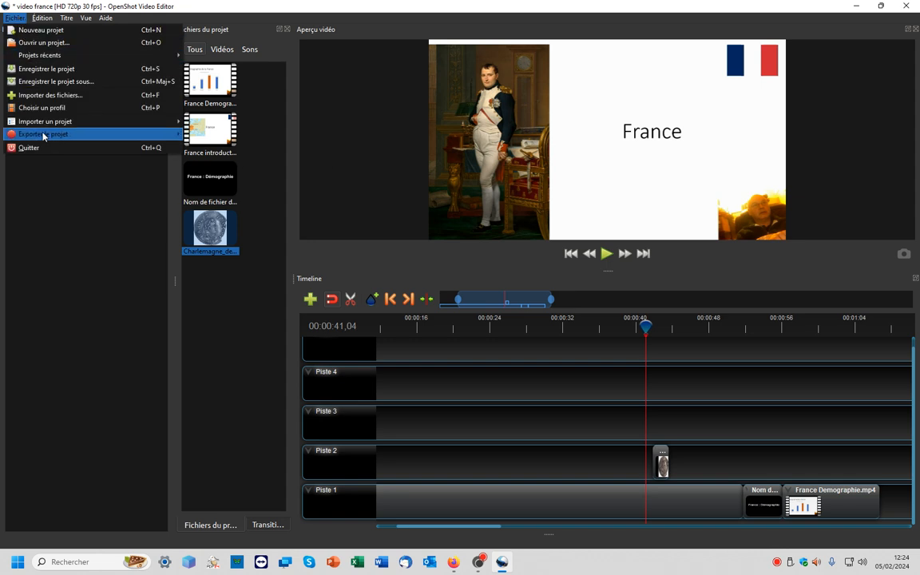
mouse_move(43, 136)
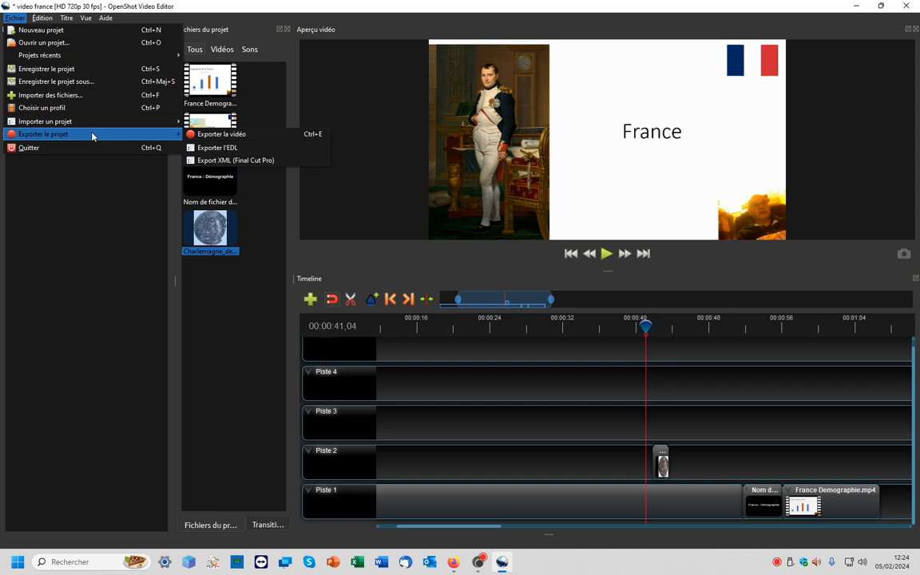
click(268, 134)
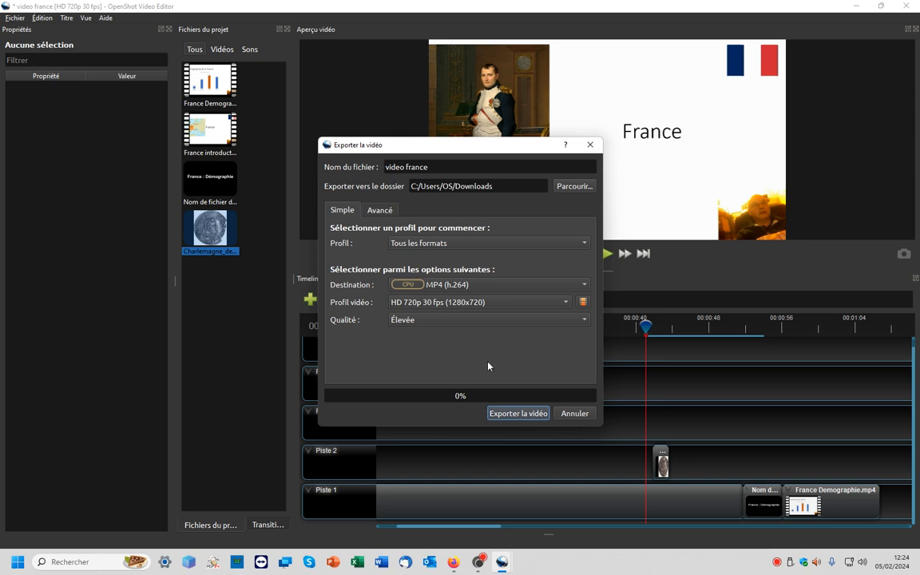
click(425, 302)
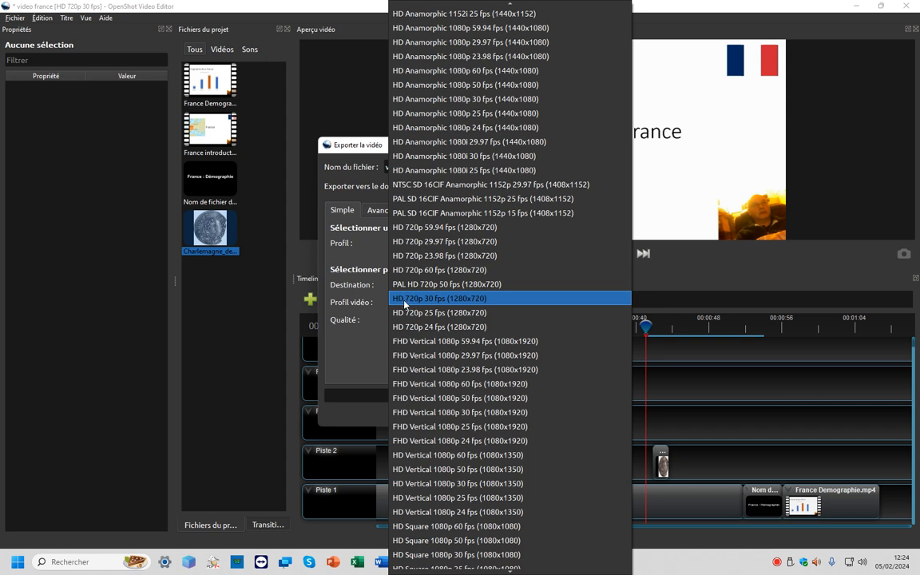
click(444, 299)
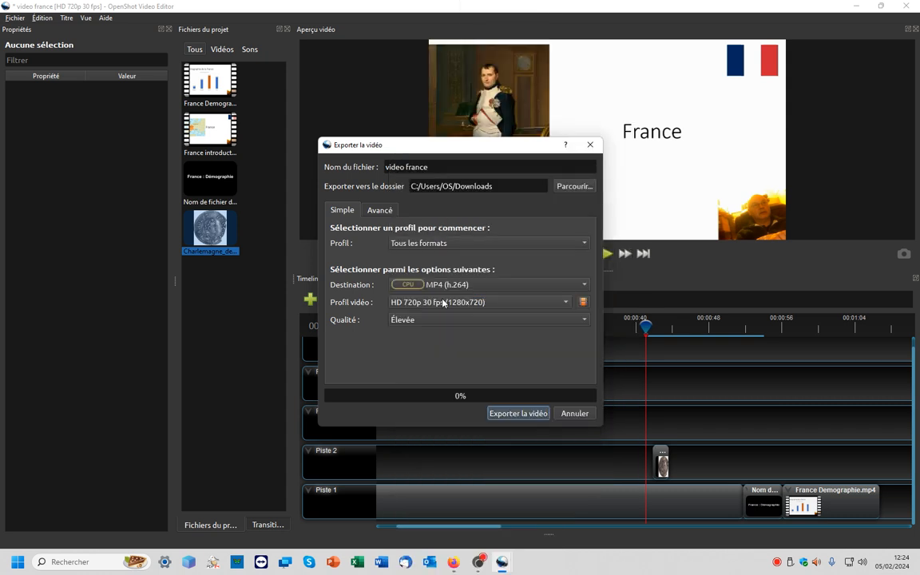
- Set the export folder to Téléchargements, export the video as video france, and close the finished dialog
click(439, 166)
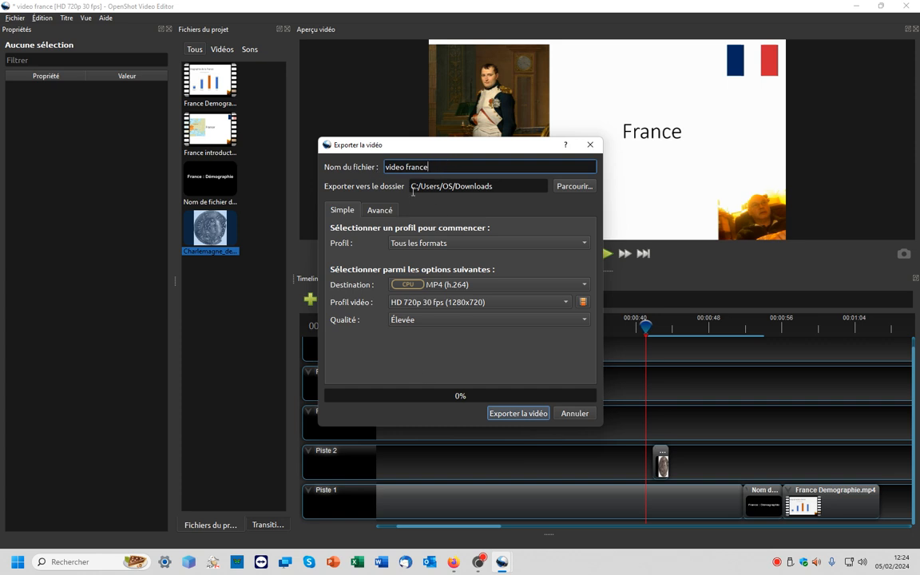
click(572, 189)
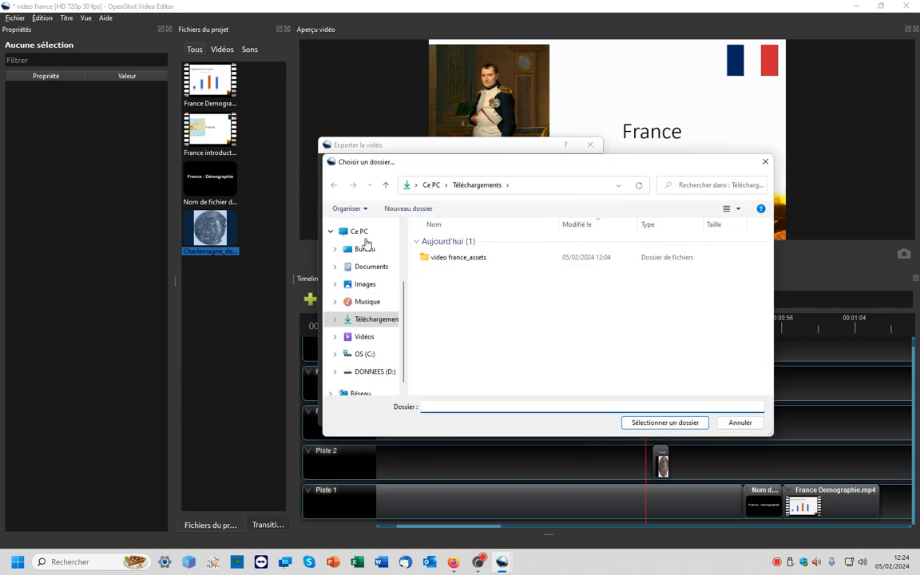
click(367, 320)
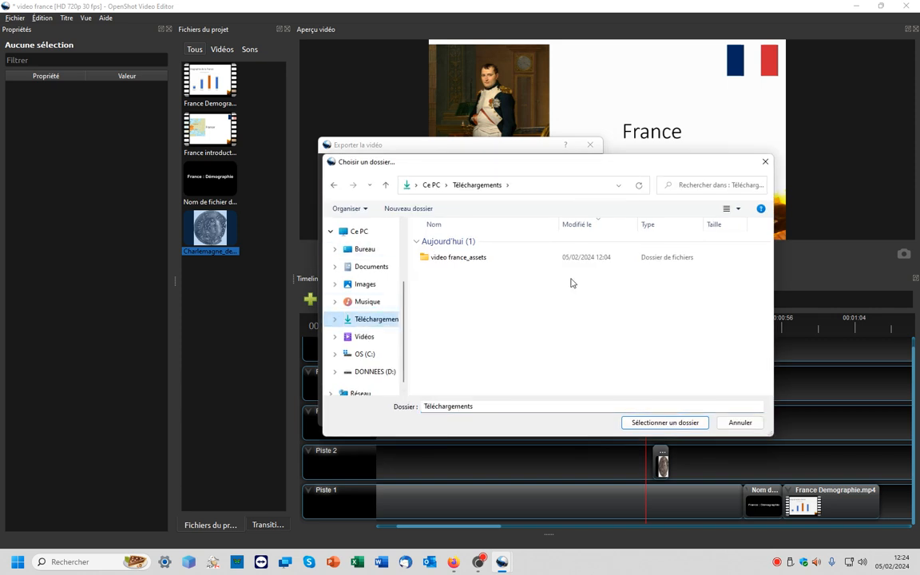
click(675, 422)
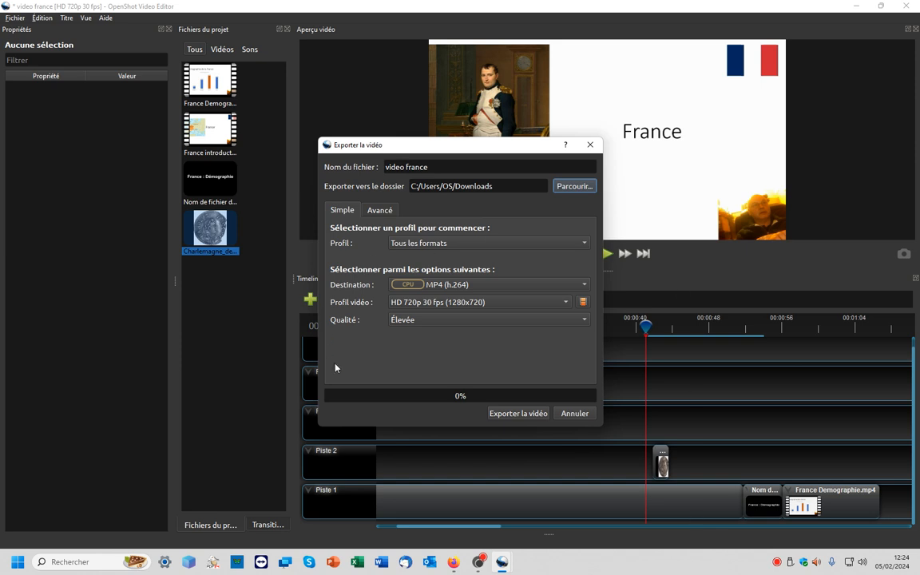
click(518, 413)
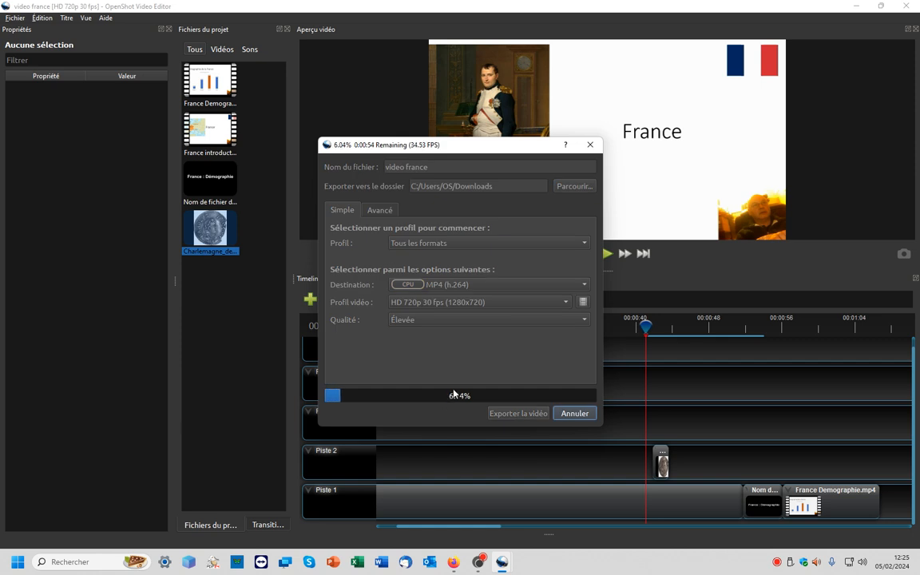
mouse_move(503, 569)
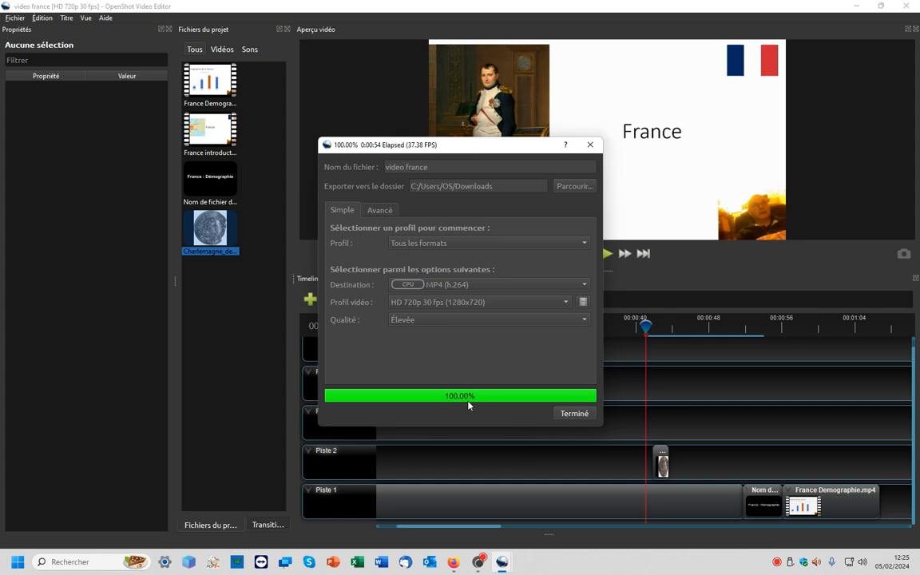
click(577, 414)
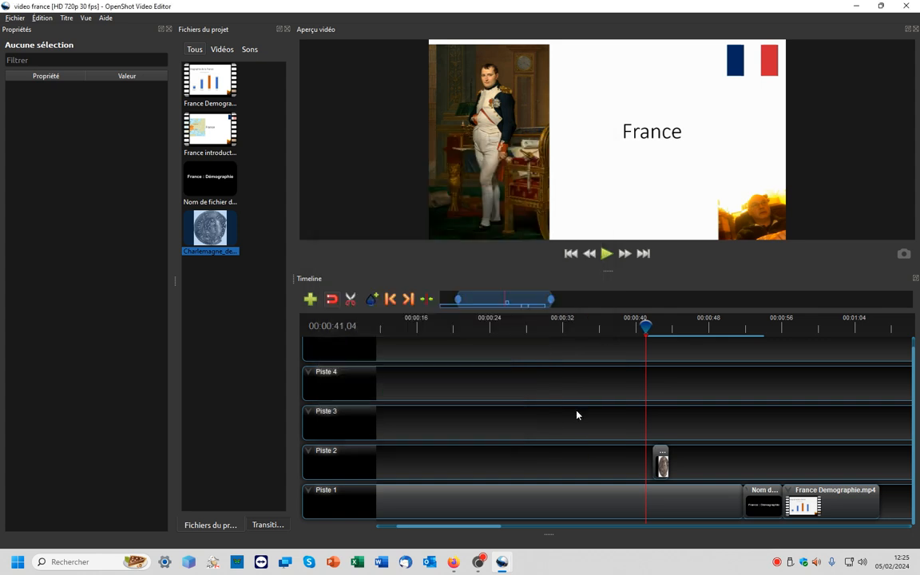
- Switch to File Explorer and inspect the exported video france file among the videos in Téléchargements
click(15, 17)
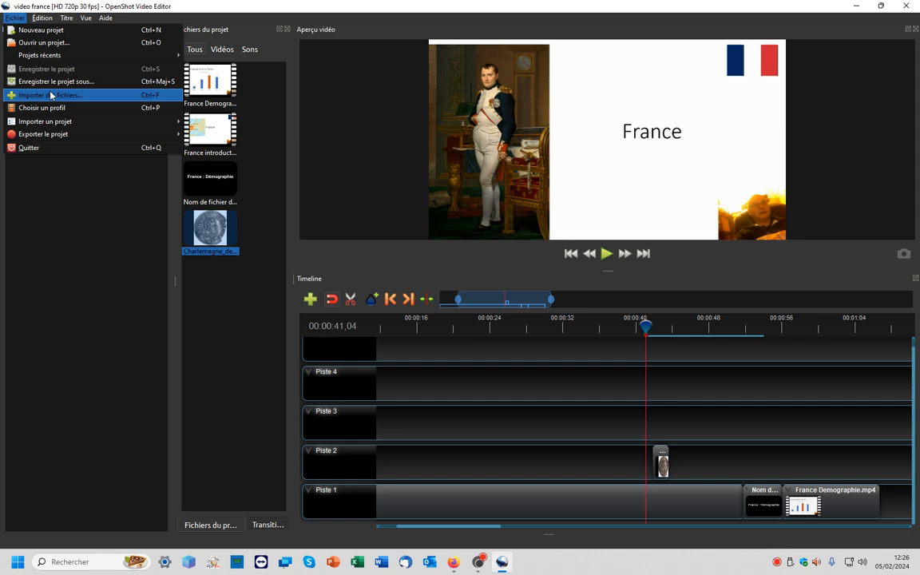
click(912, 9)
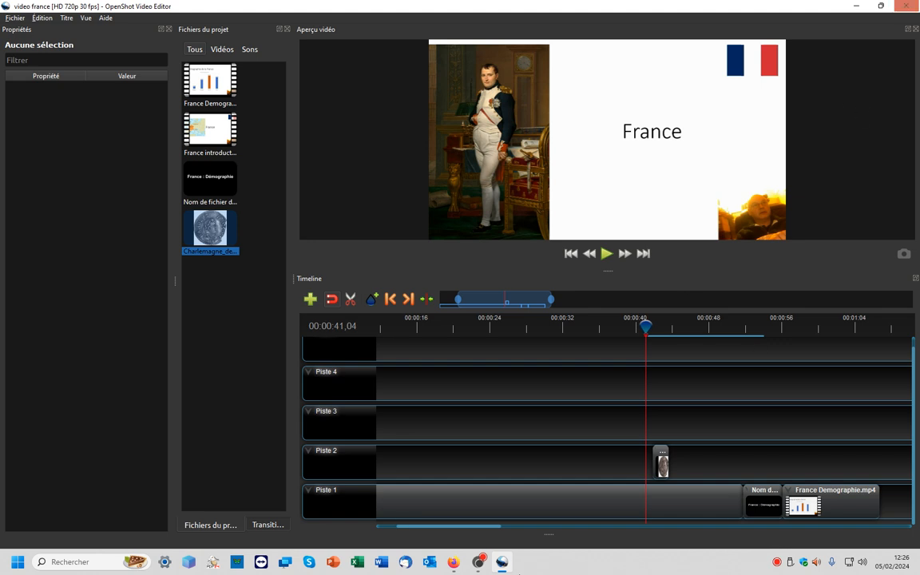
click(190, 564)
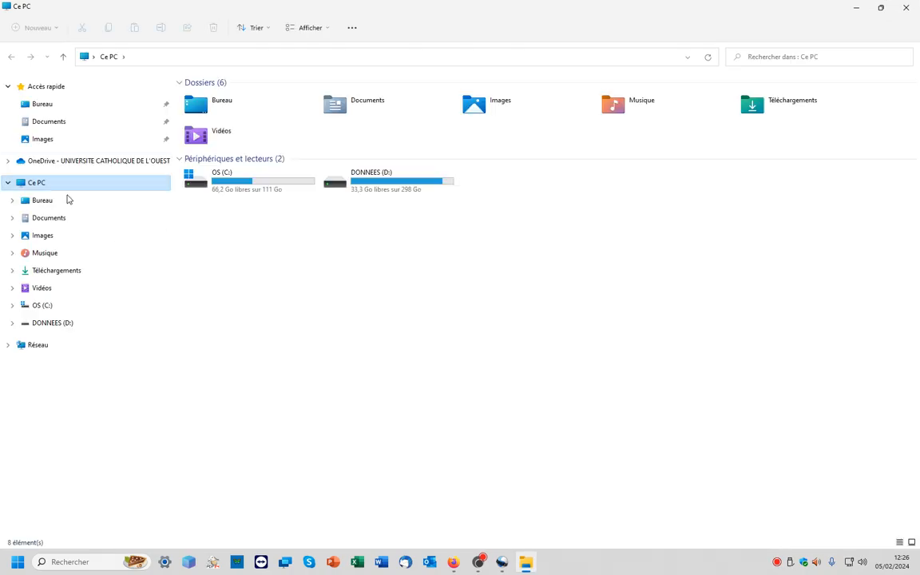
click(56, 270)
click(209, 116)
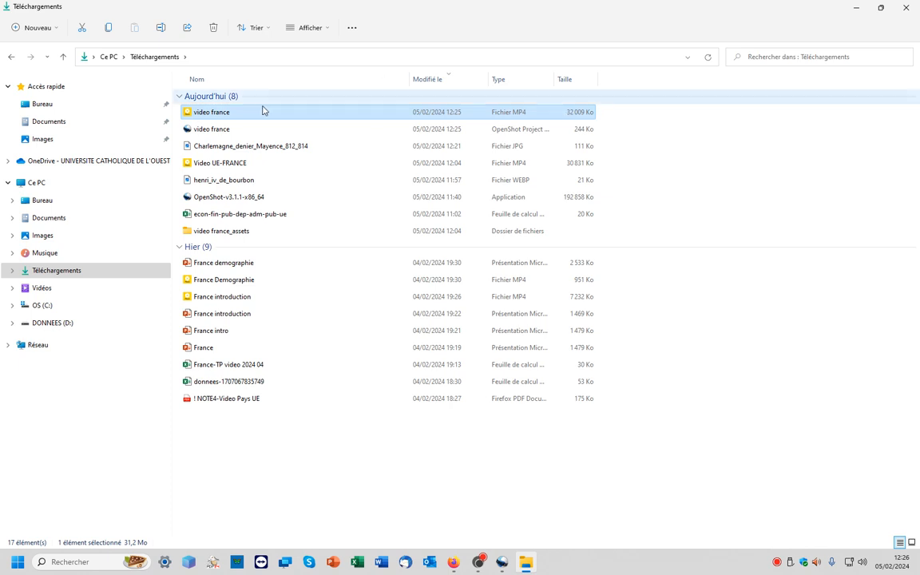
click(226, 279)
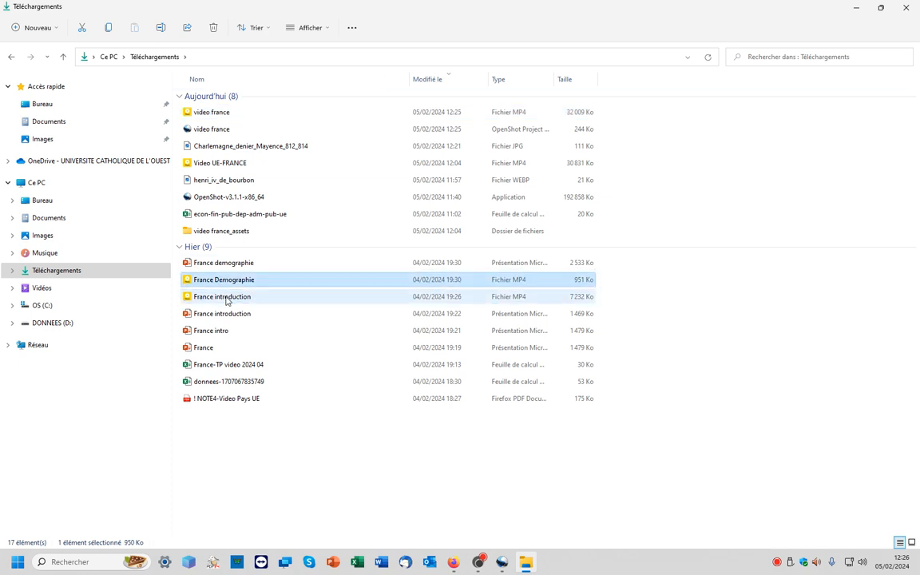
click(233, 296)
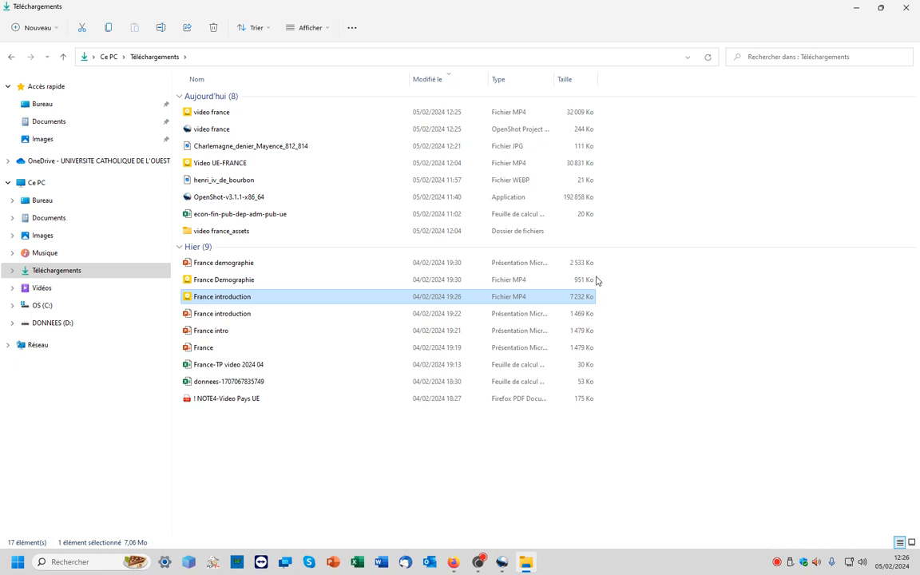
click(577, 113)
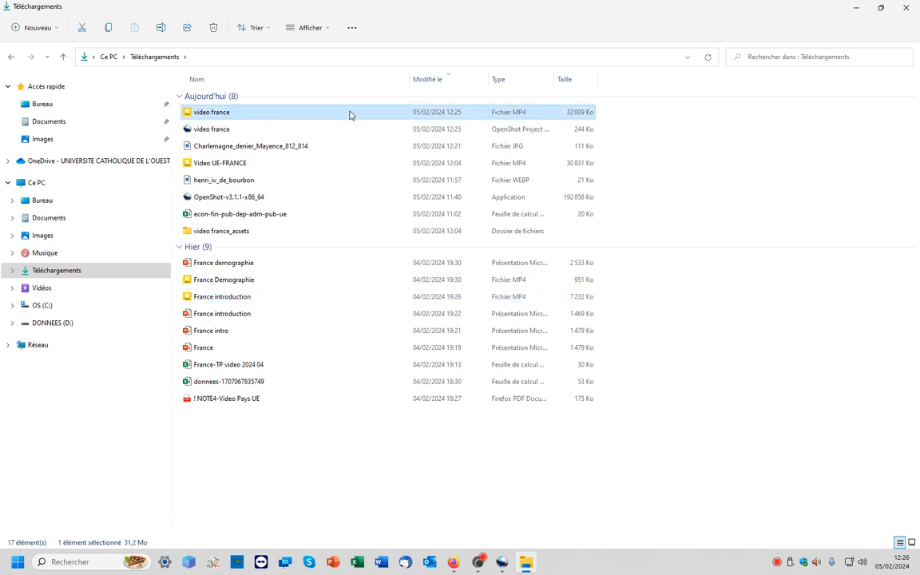